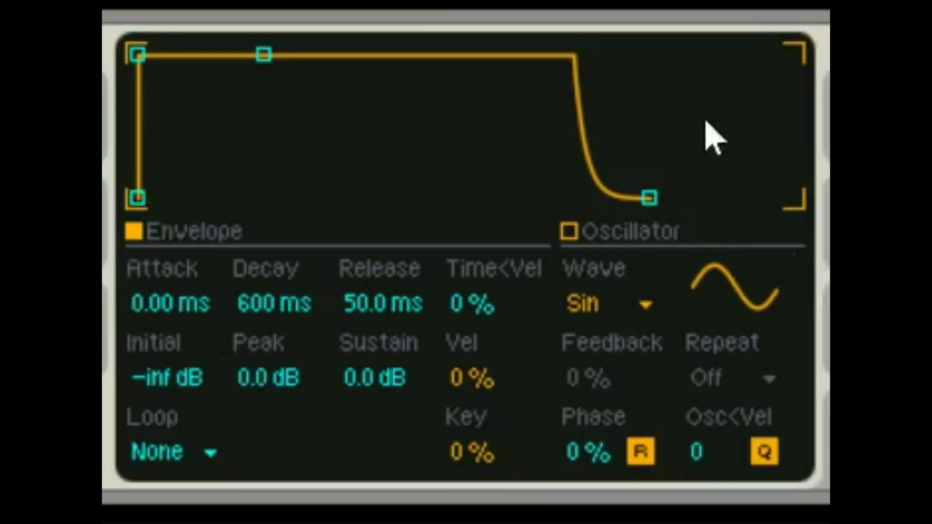
Show the LFO, filter and pitch envelope settings one after another.
click(585, 233)
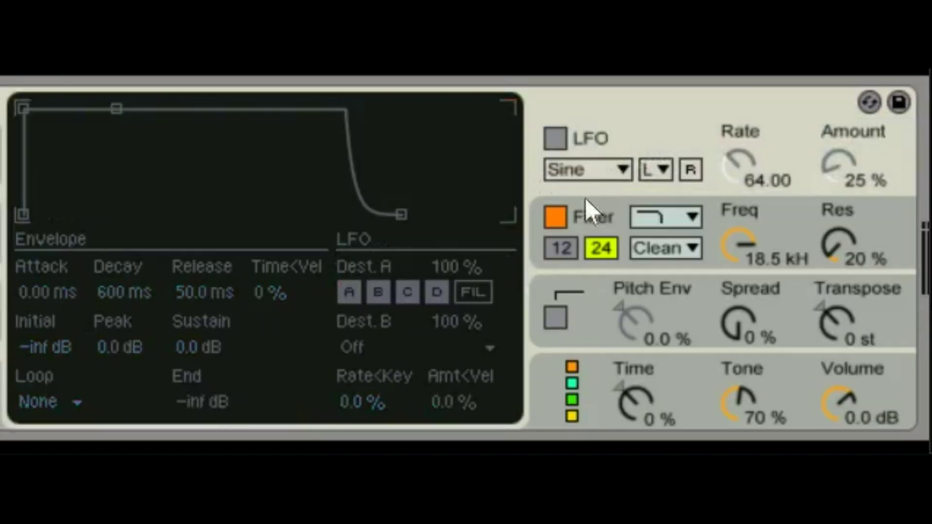
click(583, 215)
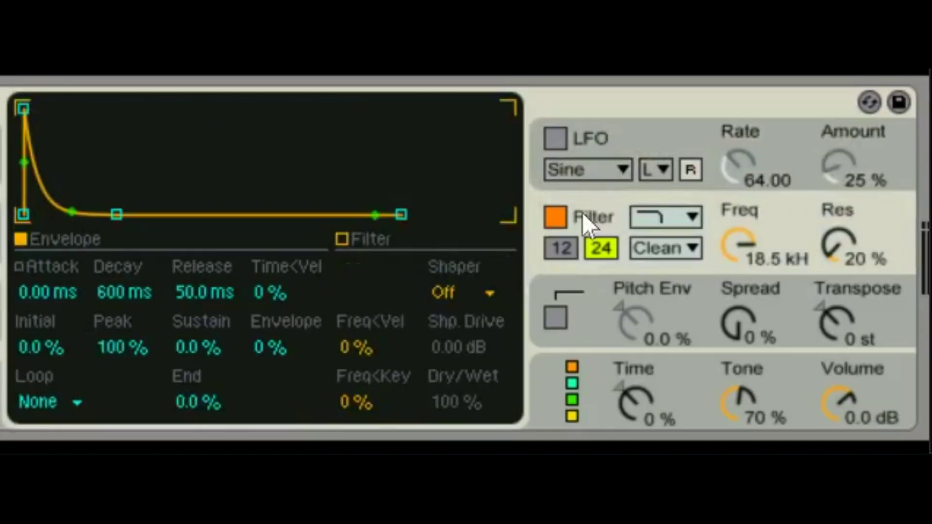
click(662, 283)
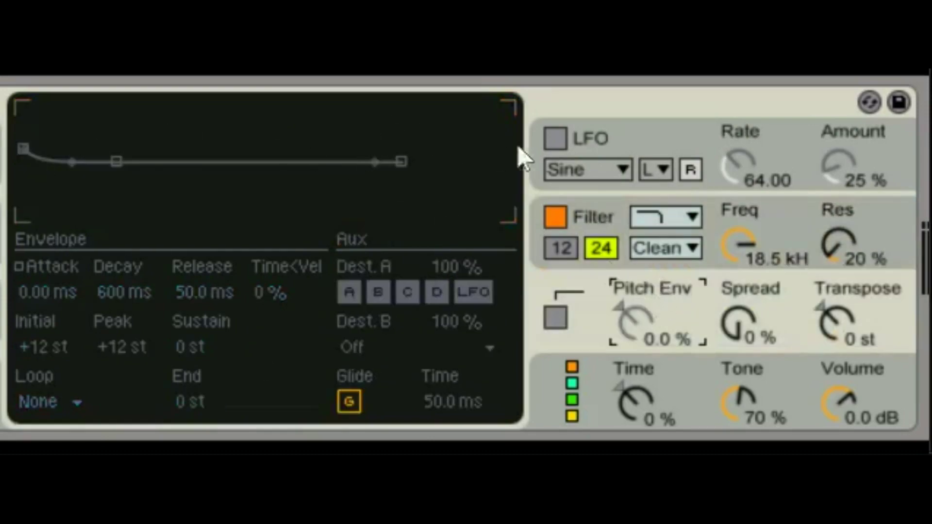
Open the global settings and try the second, third and fourth algorithms before returning to the first, fully serial one.
click(698, 385)
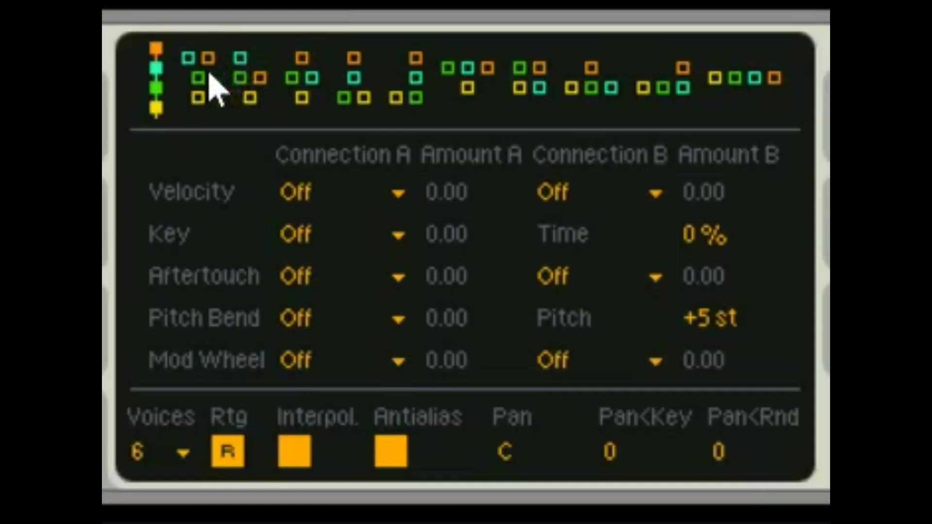
click(210, 74)
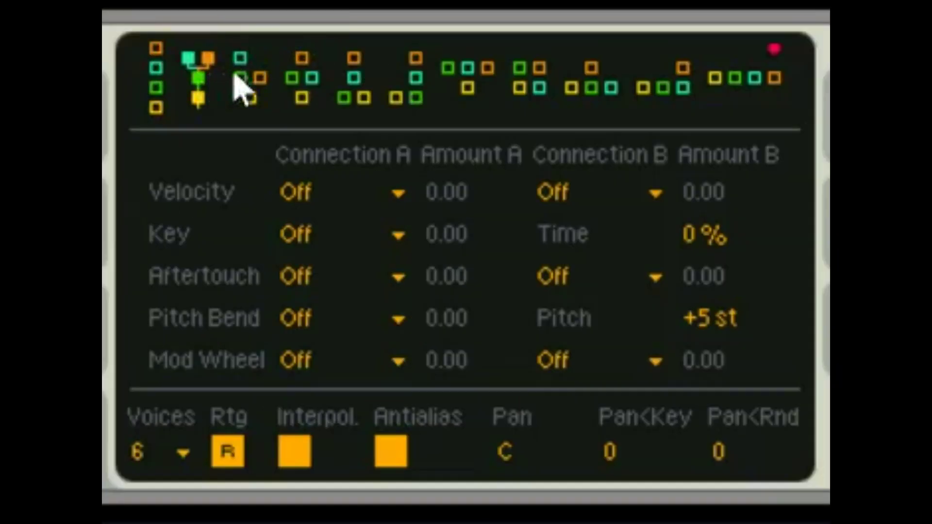
click(253, 80)
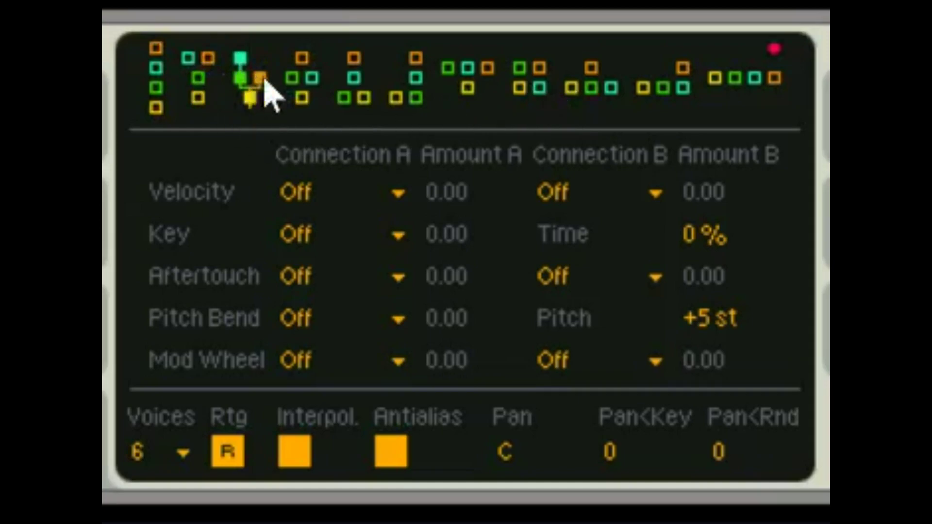
click(307, 83)
click(168, 88)
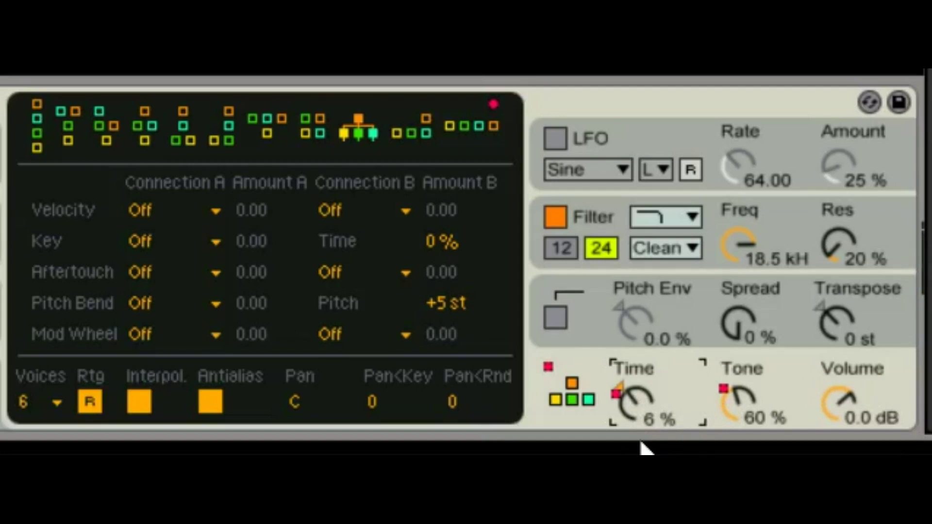
Shape oscillator C's envelope with a 103 ms attack, −2.8 dB peak, 245 ms decay, −21 dB sustain and 149 ms release.
click(1, 231)
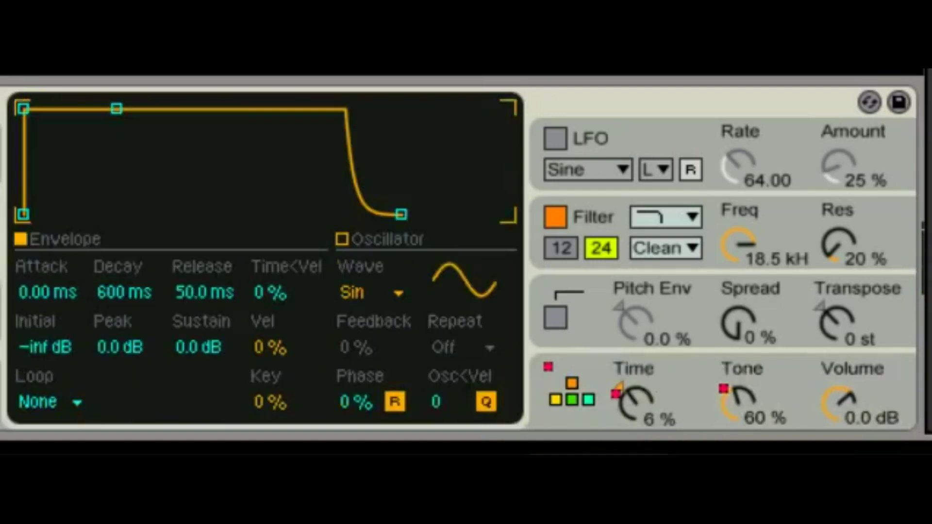
drag(23, 108, 114, 116)
drag(205, 107, 197, 166)
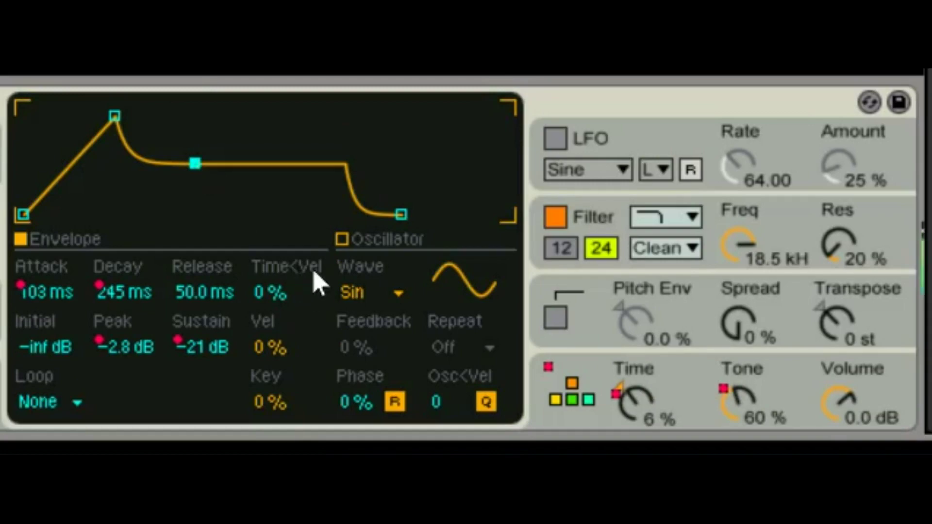
drag(400, 215, 418, 214)
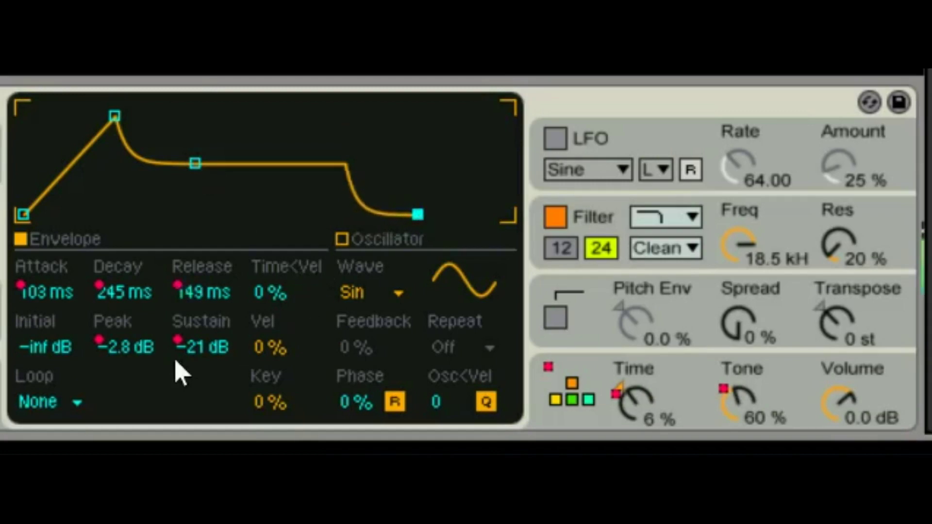
Loop oscillator C's envelope in Beat mode with a repeat of 1/3.
click(61, 397)
click(60, 328)
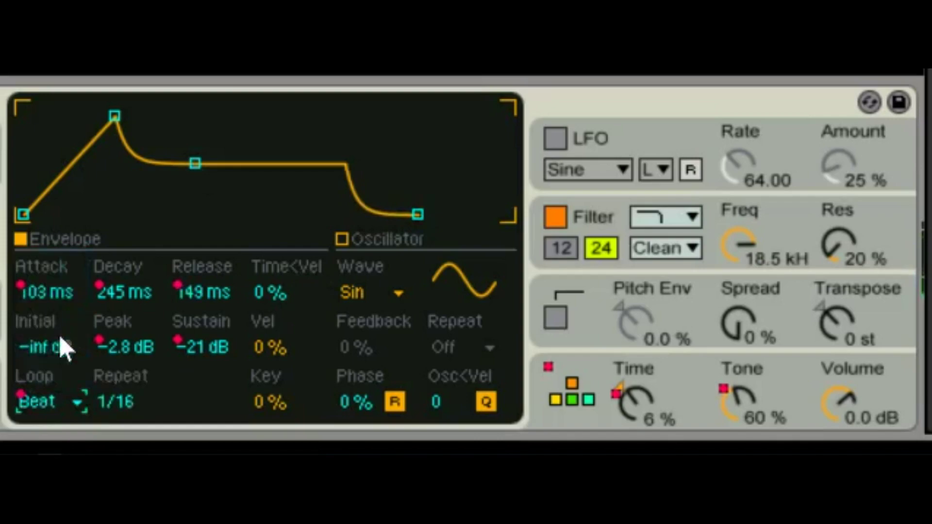
drag(104, 406, 104, 388)
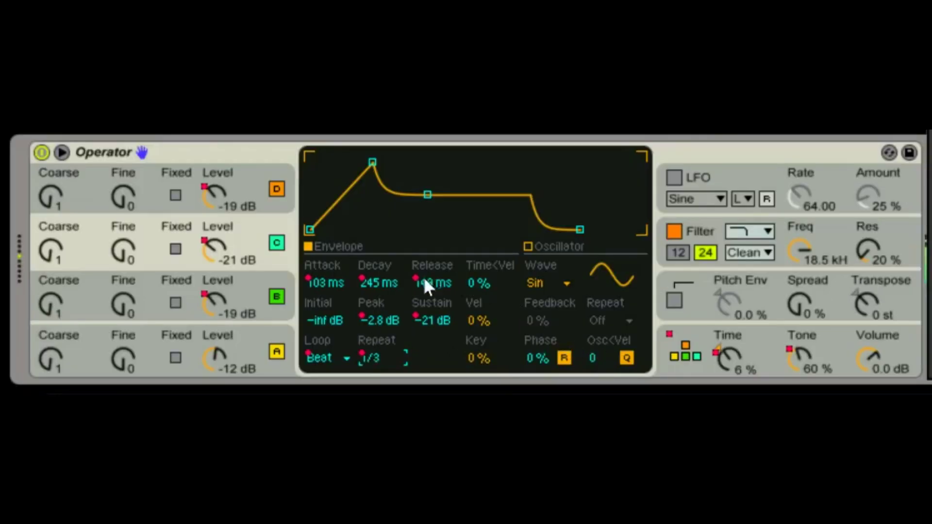
Display oscillator A's envelope and sweep the global Time down to −93 %, up to 23 % and back to −42 %.
click(262, 332)
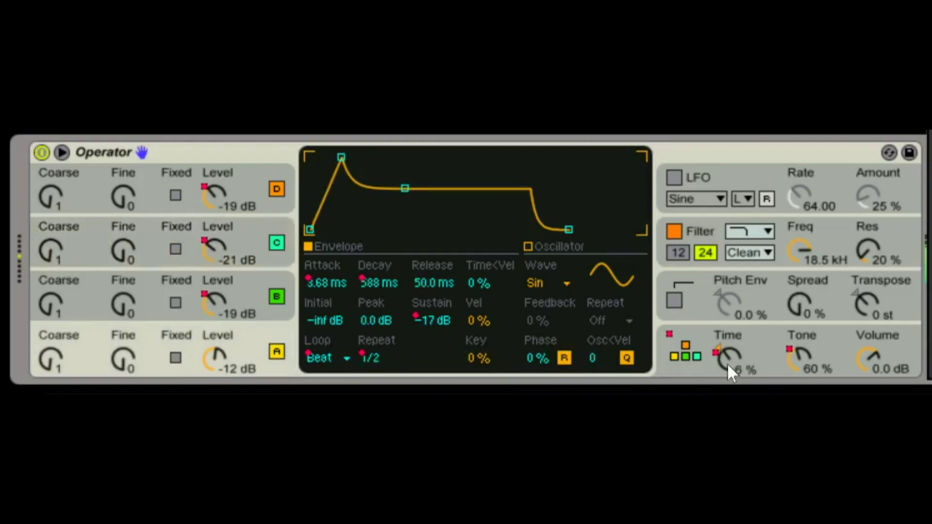
drag(726, 355, 726, 406)
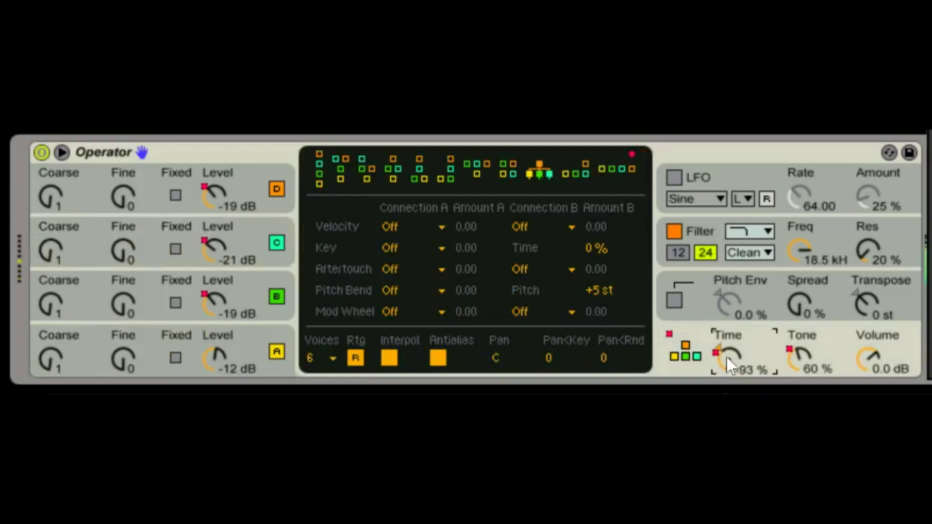
drag(727, 356, 726, 301)
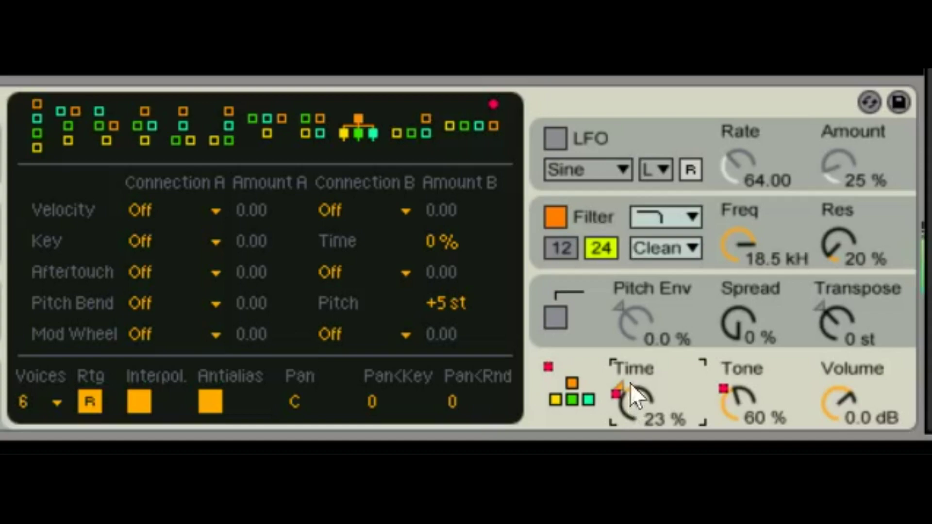
drag(635, 411, 635, 442)
drag(629, 404, 628, 418)
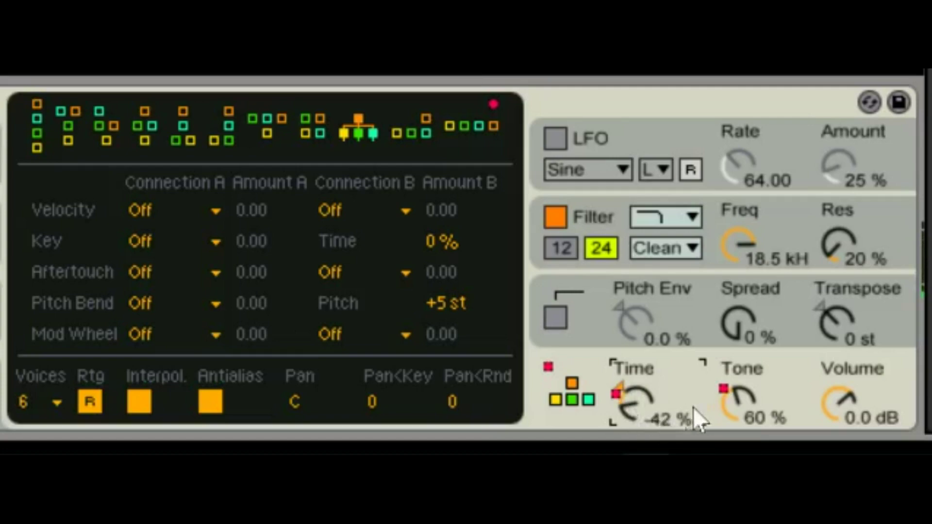
Set the global Tone to 25 % and the Volume to −1.2 dB.
drag(744, 404, 744, 422)
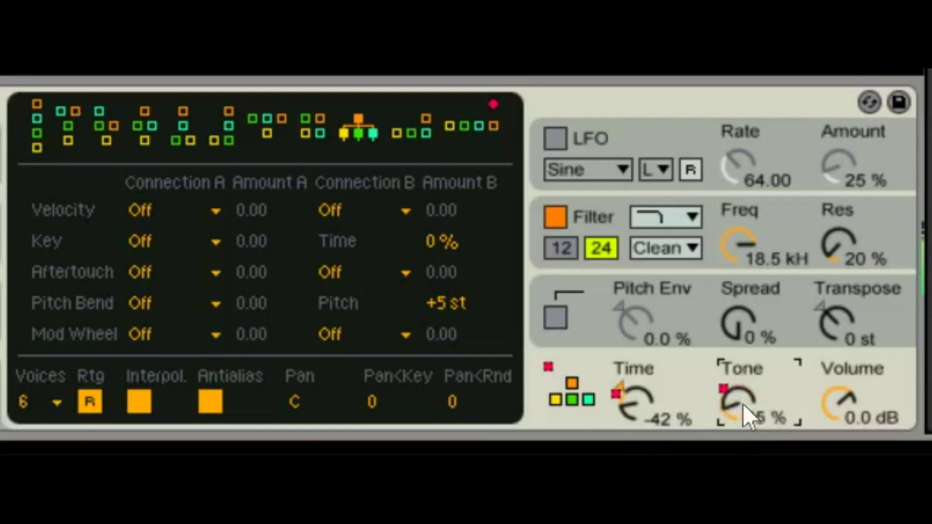
drag(848, 402, 849, 430)
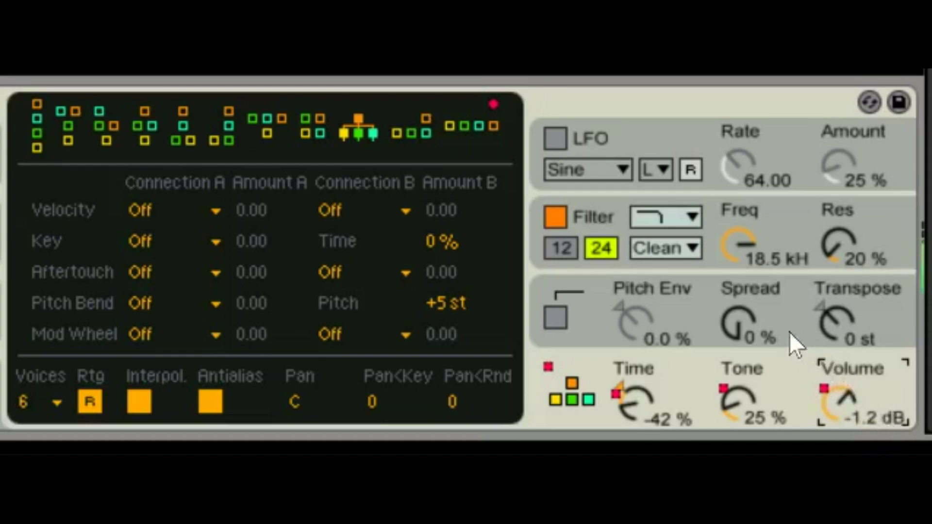
Try the first five algorithms in turn and return to the first, with all four oscillators in series.
click(37, 125)
click(63, 121)
click(119, 124)
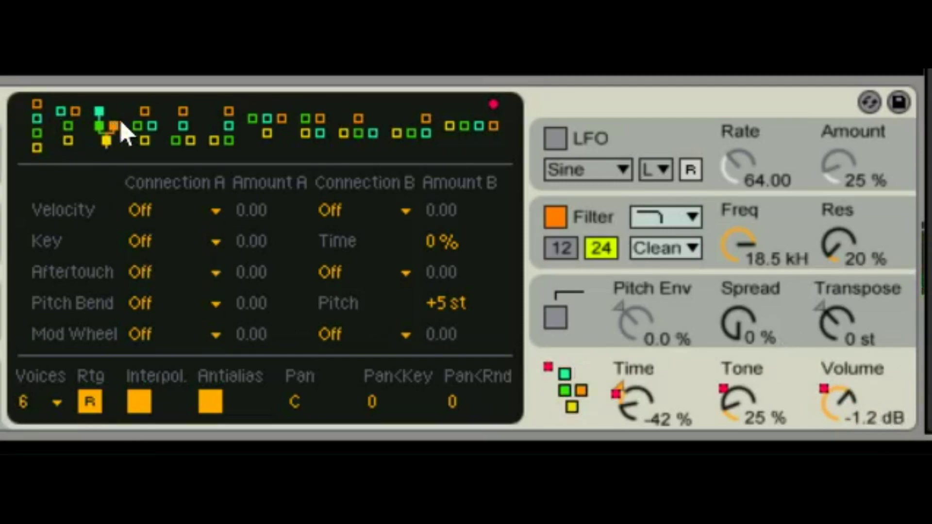
click(141, 126)
click(179, 128)
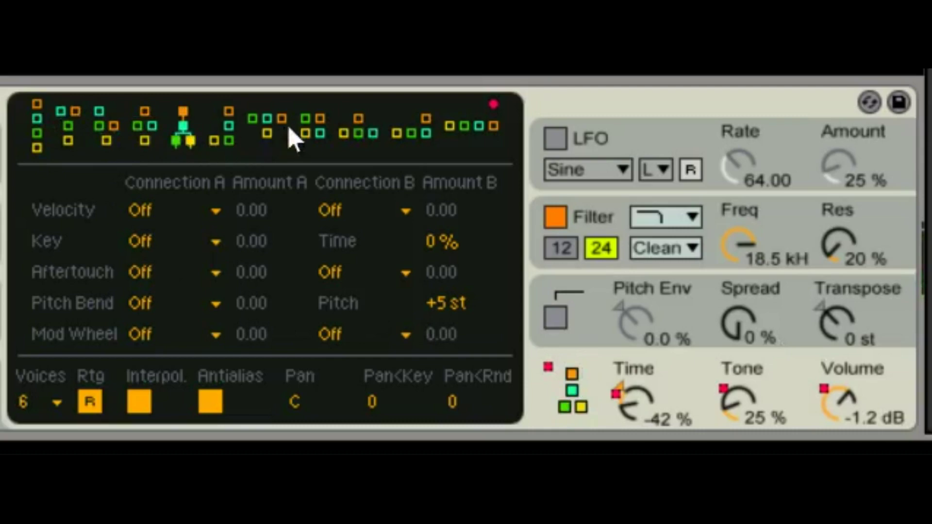
click(39, 125)
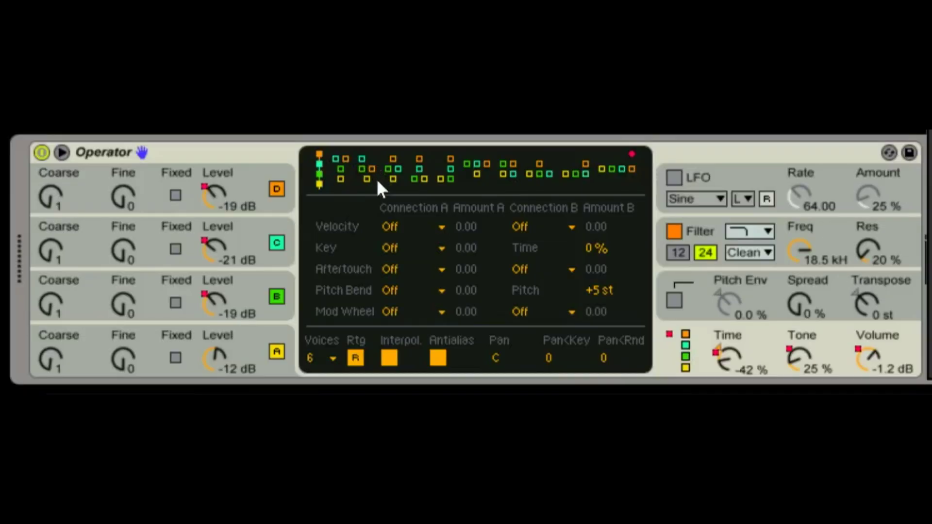
click(337, 171)
click(323, 164)
Cut oscillator A's level to −inf dB, raise it back to −2.5 dB, and set the global Time to 4 %.
drag(222, 352, 222, 379)
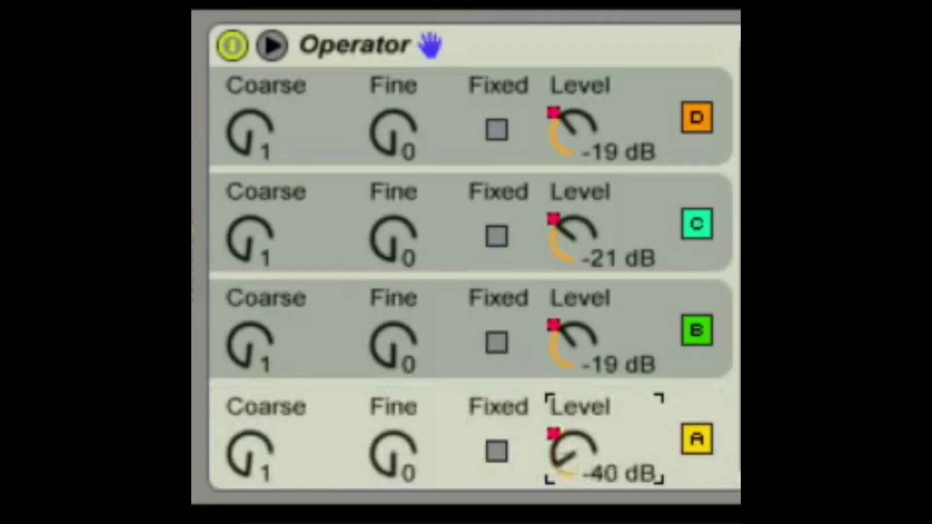
mouse_move(572, 451)
mouse_down()
mouse_move(572, 427)
mouse_move(572, 466)
mouse_up()
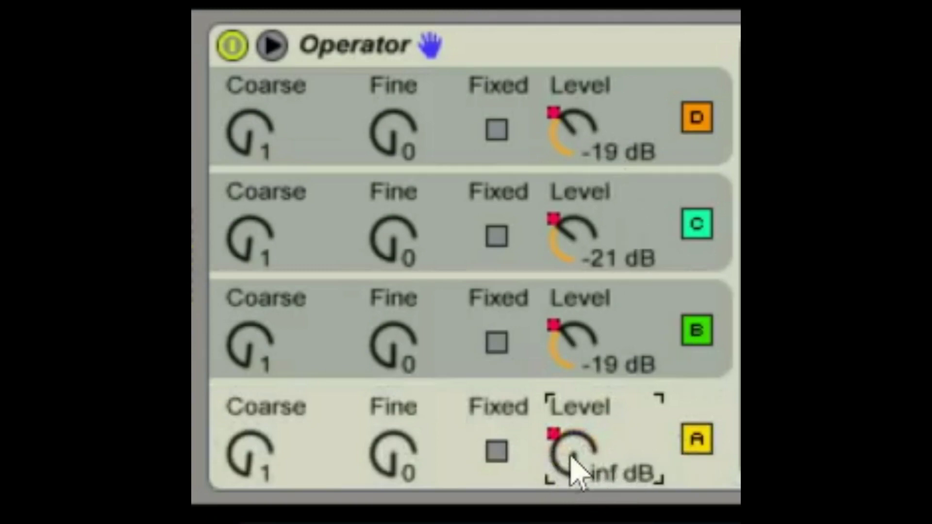
drag(571, 458, 571, 429)
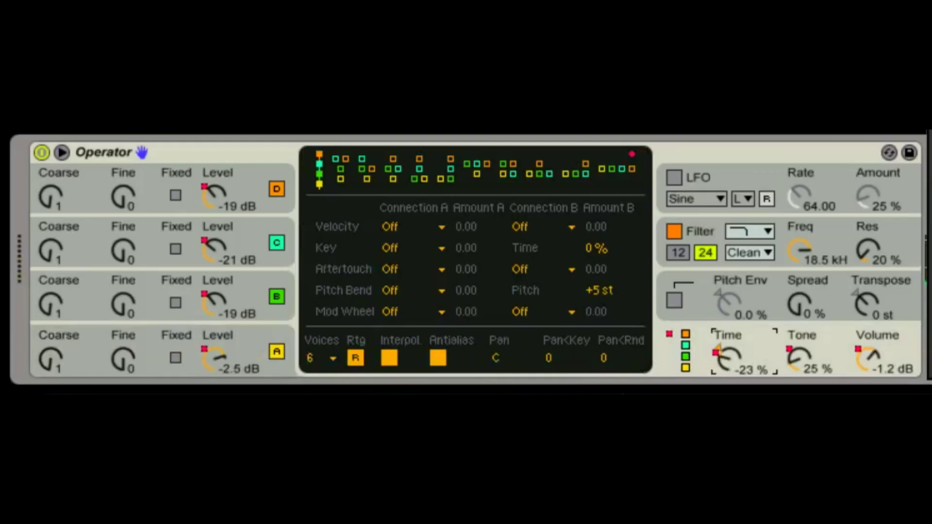
drag(725, 362, 726, 340)
Switch to the second algorithm, where C and D both feed B, and set oscillator A's level to −4.4 dB.
click(352, 157)
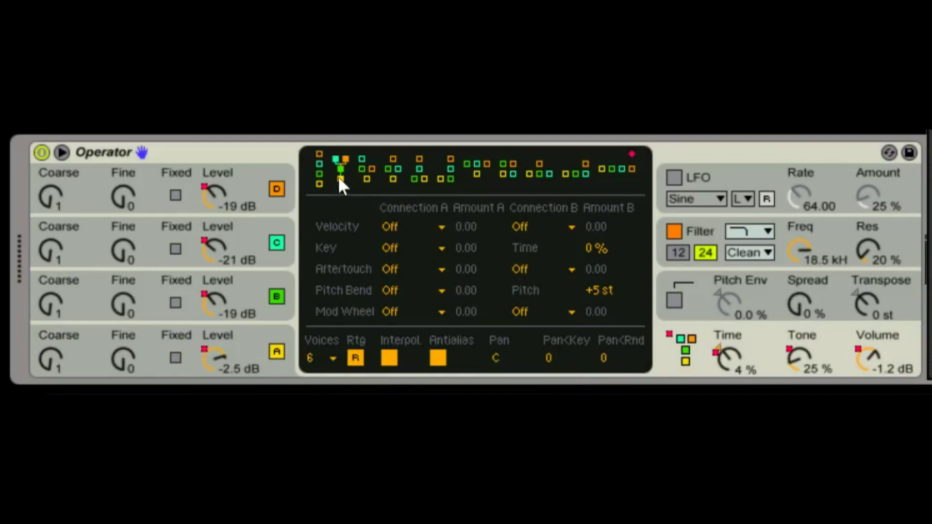
mouse_move(210, 354)
mouse_down()
mouse_move(211, 374)
mouse_move(210, 361)
mouse_up()
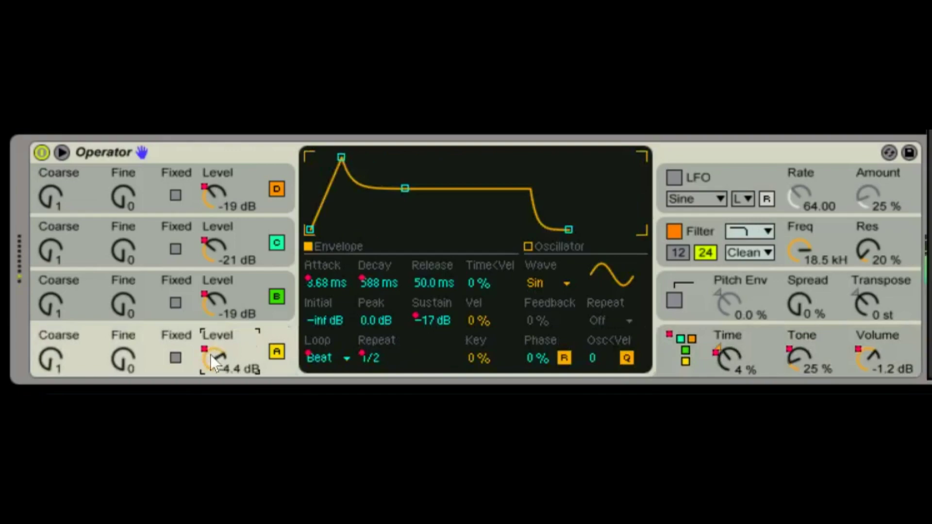
click(662, 343)
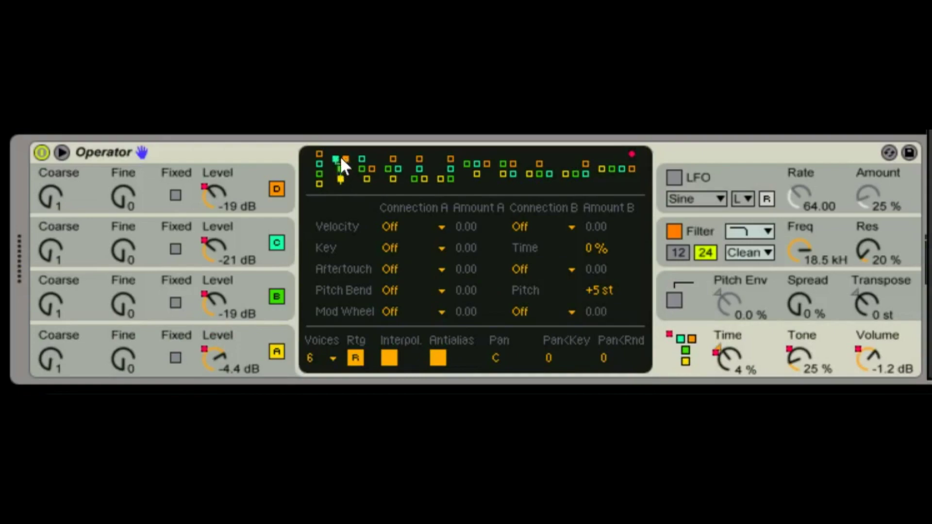
Lower oscillator C's level to −inf dB and give oscillator D a −6.0 dB level with the Sq64 wave.
drag(209, 237, 208, 272)
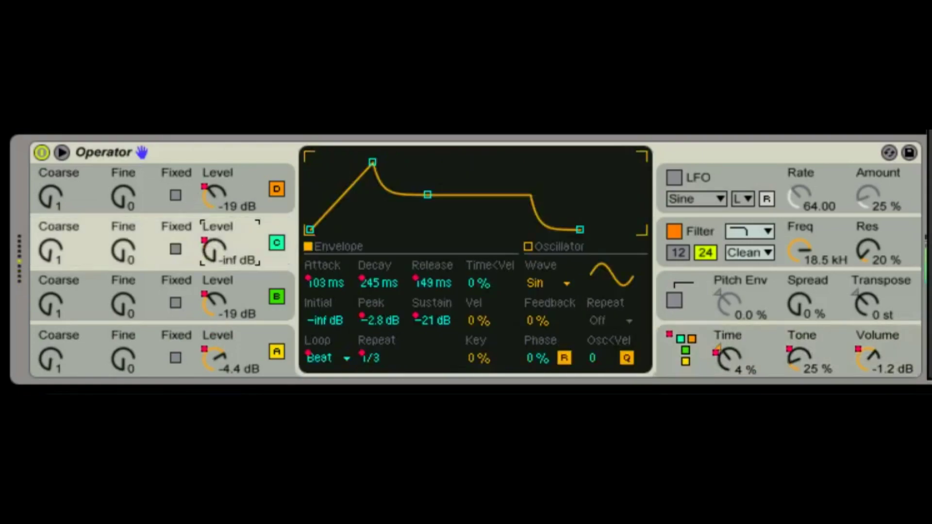
drag(208, 195, 205, 192)
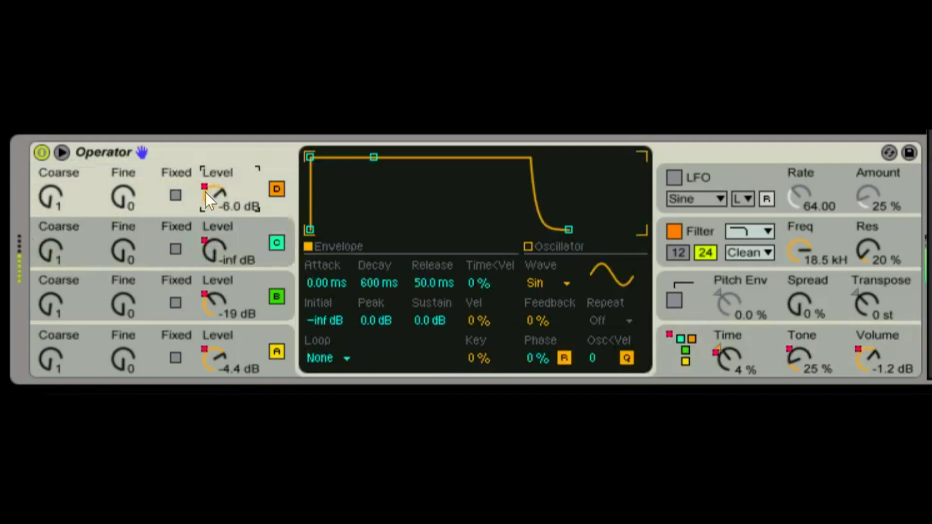
click(533, 284)
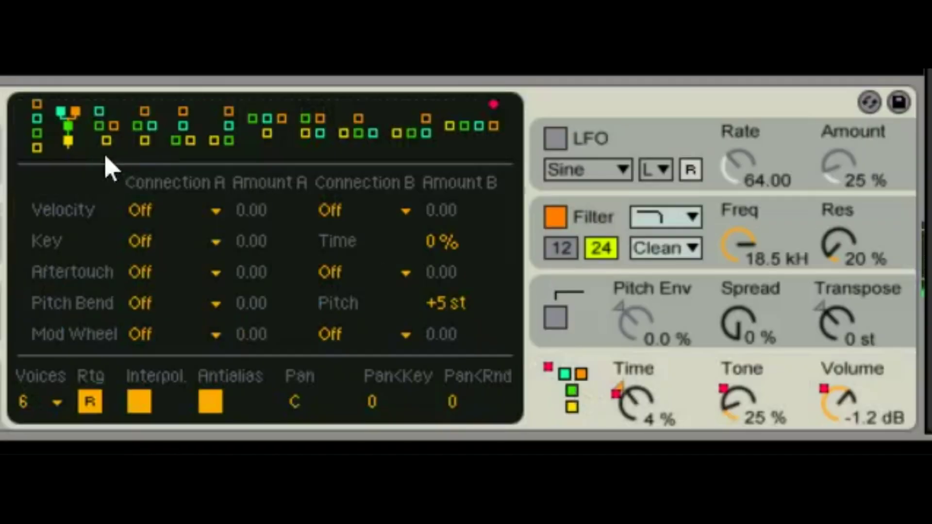
Switch to the third algorithm, where B and D both feed A, and set oscillator B to −7.0 dB and C to −9.8 dB.
click(106, 133)
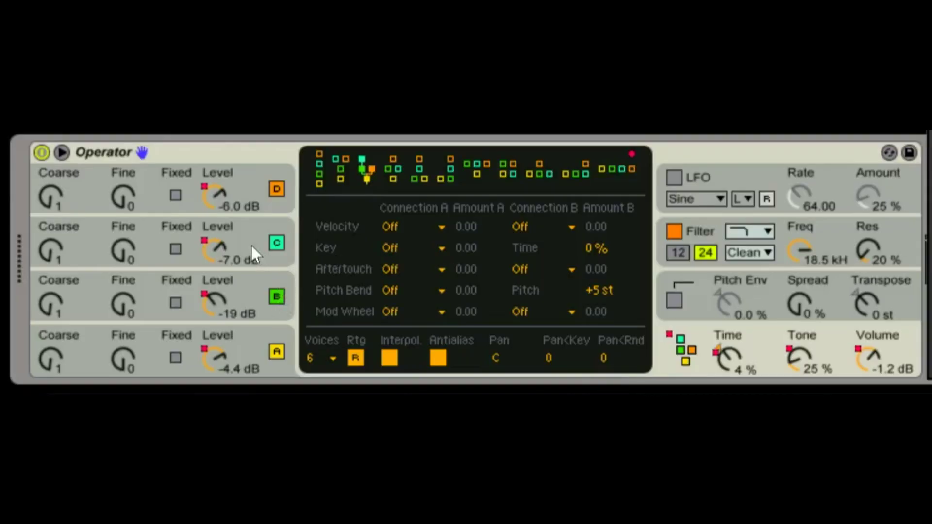
click(253, 276)
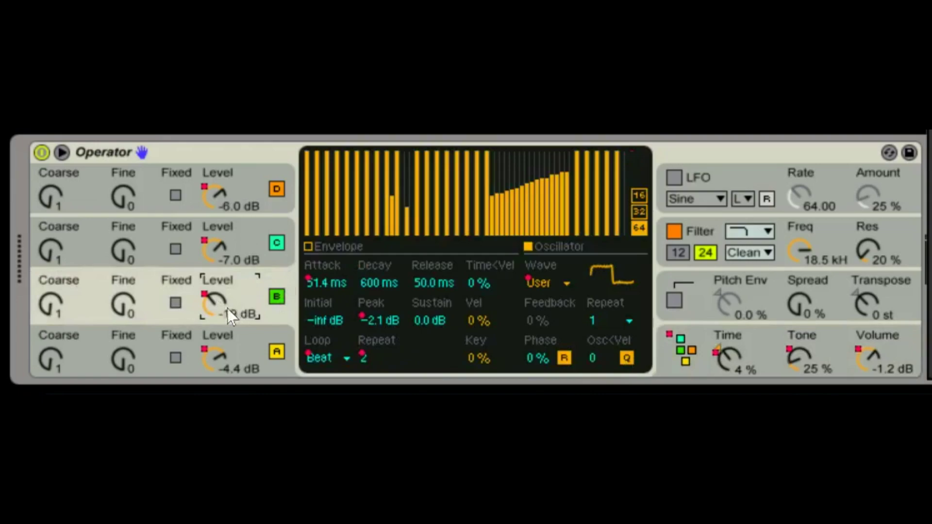
mouse_move(211, 295)
mouse_down()
mouse_move(211, 321)
mouse_move(212, 276)
mouse_move(213, 295)
mouse_up()
mouse_move(213, 264)
mouse_down()
mouse_move(214, 296)
mouse_move(214, 257)
mouse_move(214, 268)
mouse_up()
drag(216, 303, 218, 300)
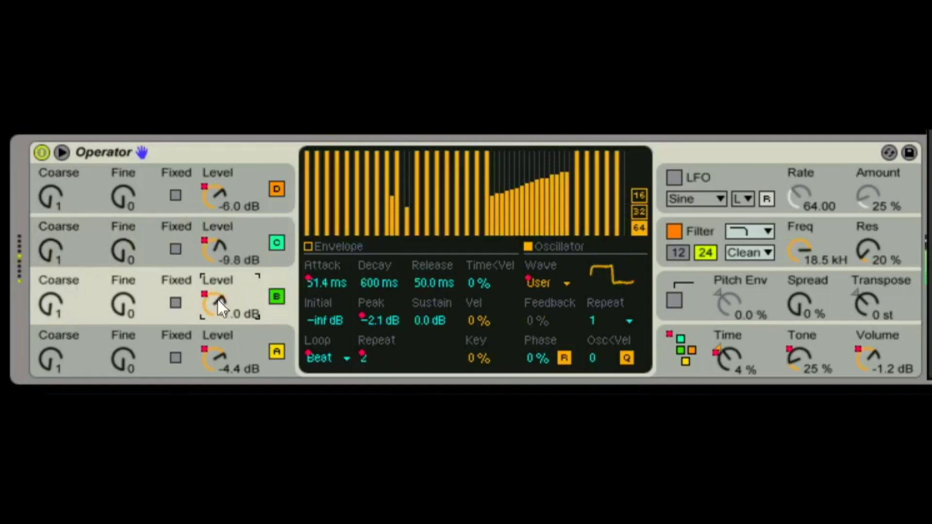
Inspect oscillator D's wave and envelope settings and return to the algorithm overview.
click(232, 193)
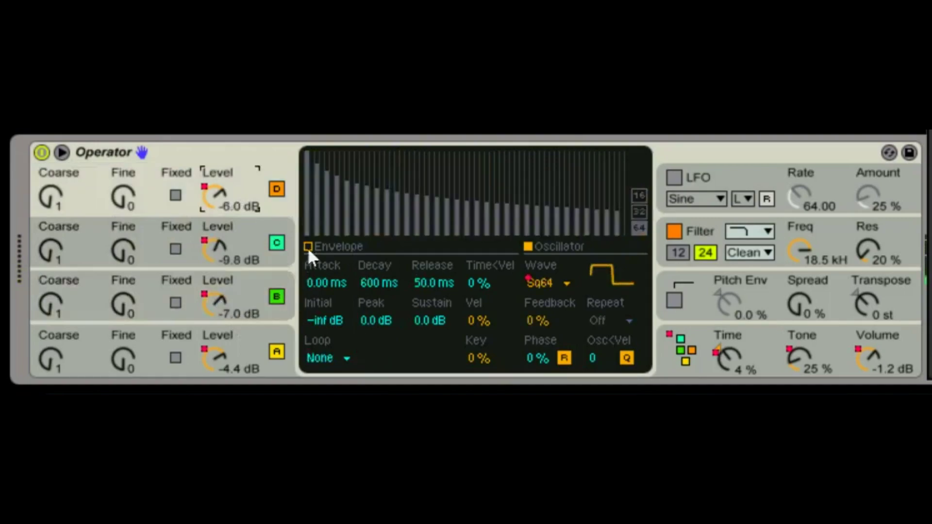
click(660, 335)
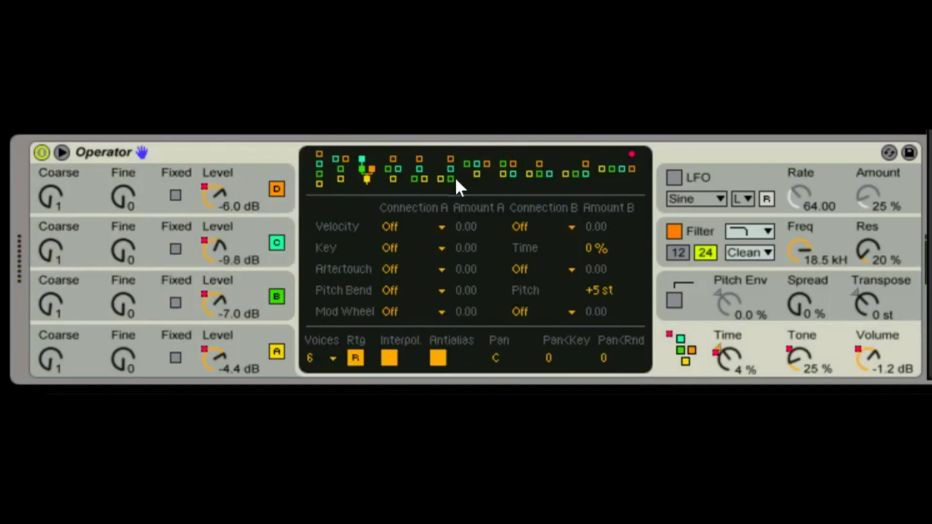
Switch to the fourth algorithm, where D feeds both B and C above A, and inspect oscillator A's settings.
click(399, 170)
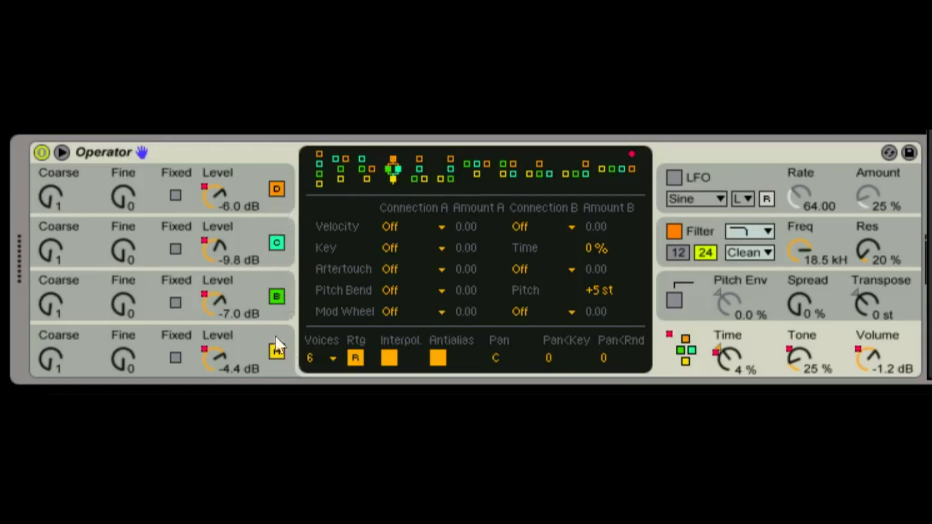
mouse_move(206, 358)
mouse_down()
mouse_move(206, 391)
mouse_move(205, 359)
mouse_up()
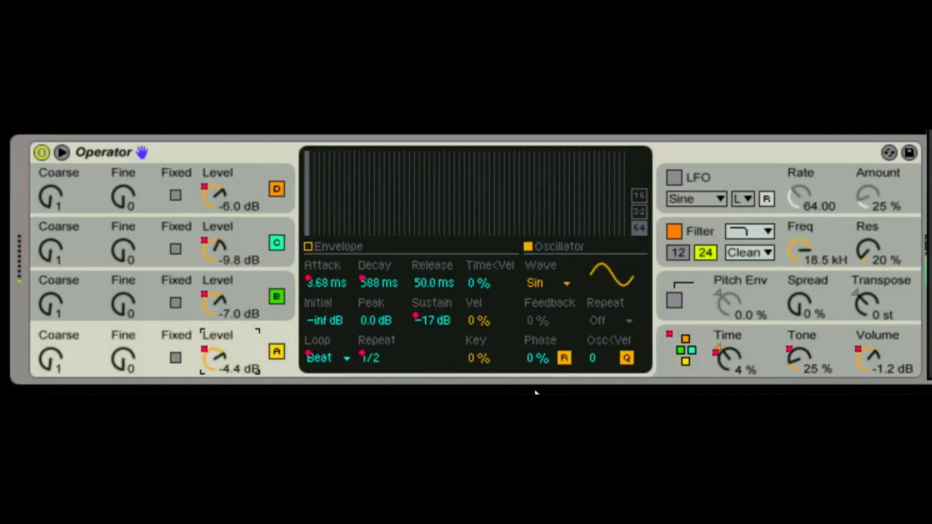
click(683, 361)
Switch to the fifth algorithm, where C feeds both B and A, and set oscillator B to −13 dB and A to −9.8 dB.
click(419, 171)
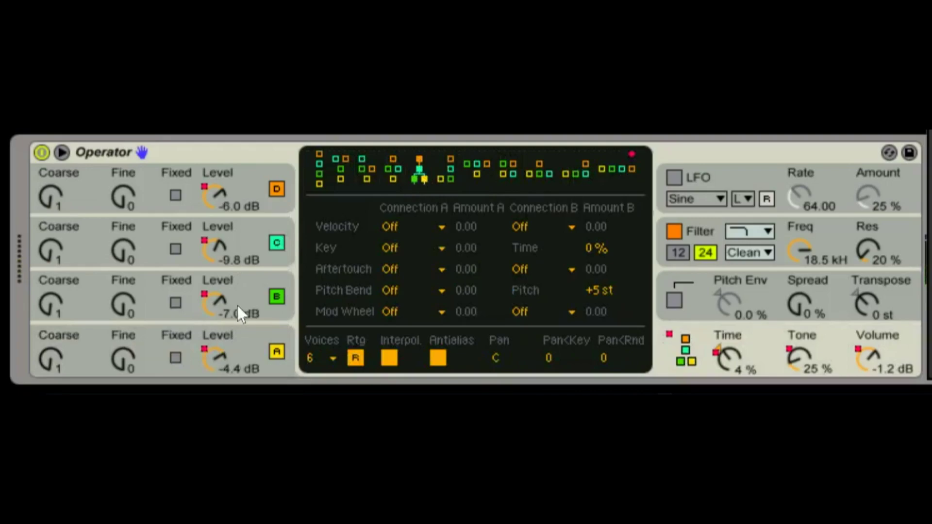
drag(216, 293, 215, 335)
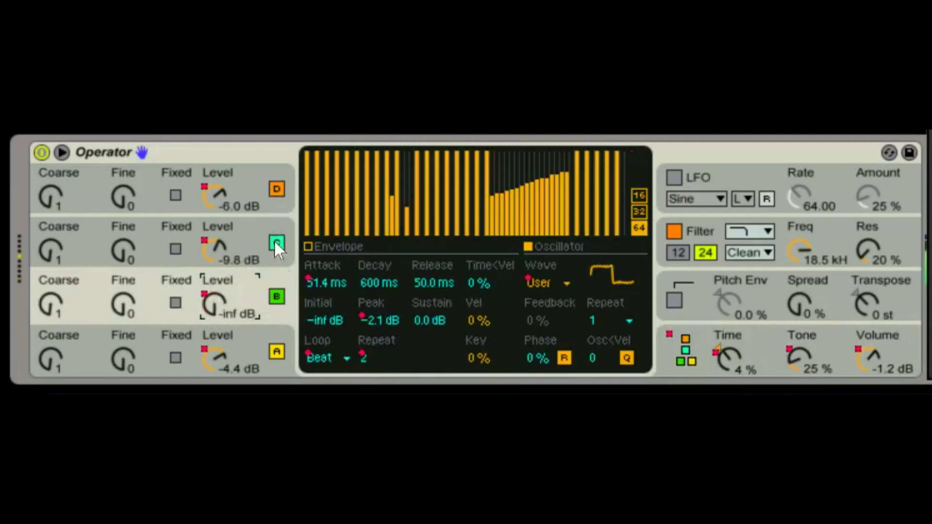
drag(206, 302, 205, 272)
mouse_move(214, 351)
mouse_down()
mouse_move(214, 384)
mouse_move(214, 355)
mouse_up()
drag(210, 313, 210, 310)
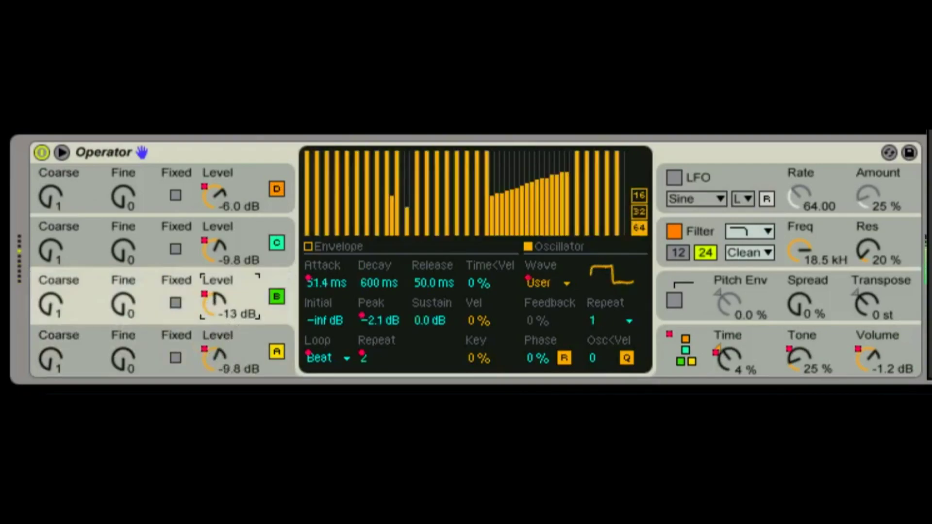
click(688, 358)
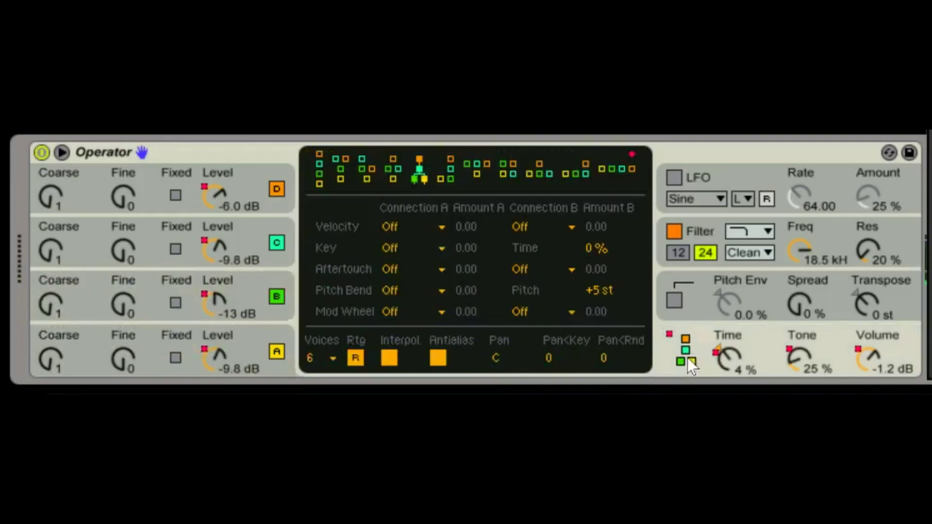
Switch to the sixth algorithm, with A apart from the D-C-B stack, and give oscillator A loop None and a 0.0 dB level.
click(445, 169)
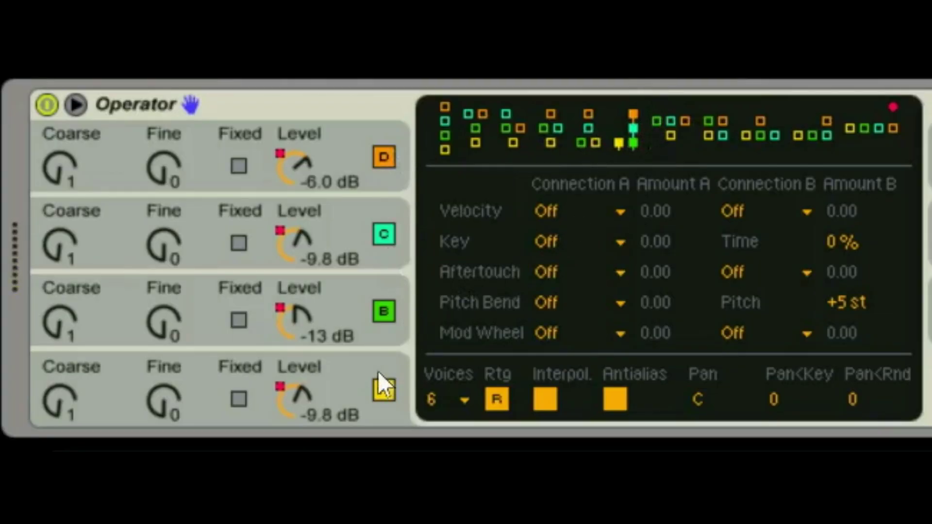
click(256, 381)
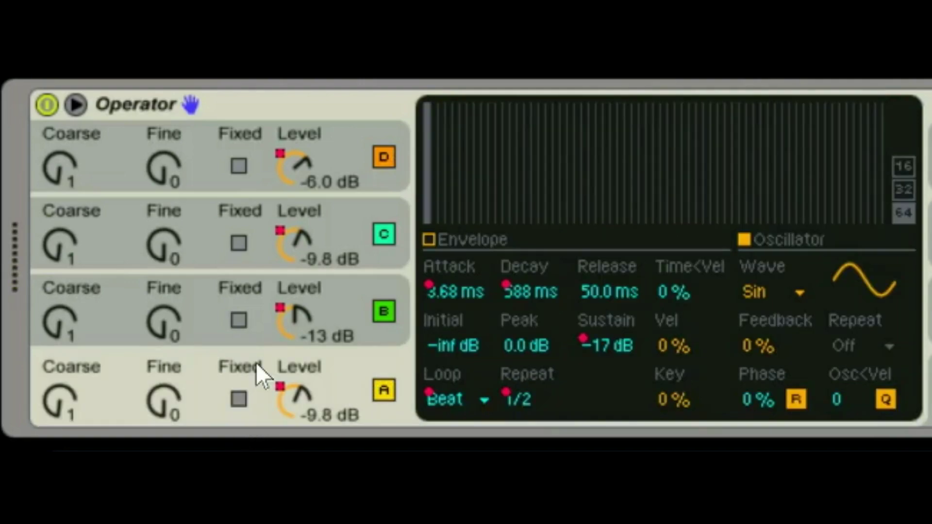
click(456, 401)
click(453, 262)
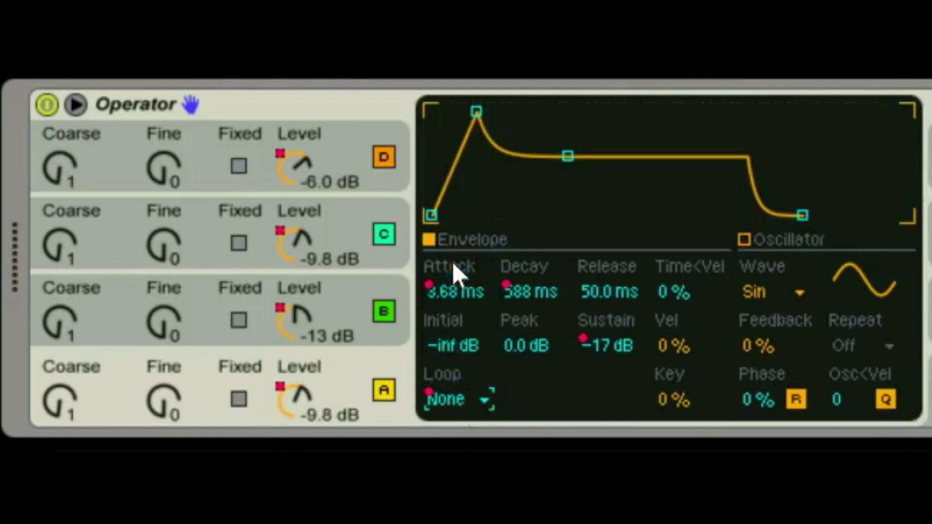
click(353, 228)
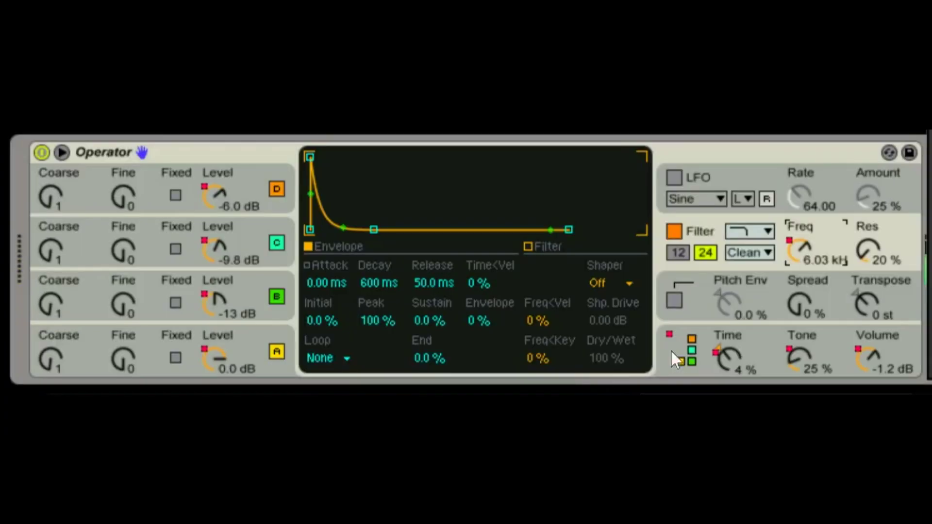
click(672, 352)
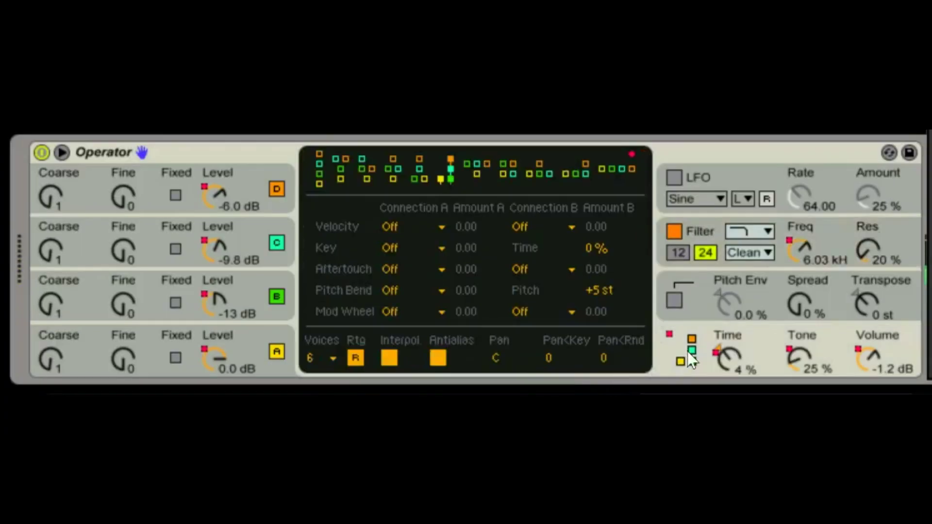
Switch to the seventh algorithm, where B, C and D all feed A, set oscillator C to −11 dB, and compare with the first algorithm.
click(481, 165)
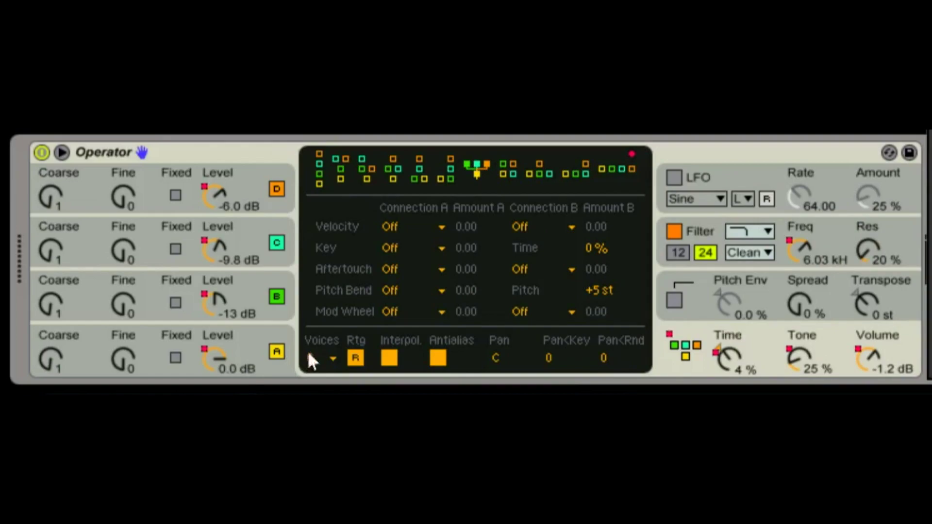
drag(227, 248, 227, 296)
drag(227, 296, 227, 315)
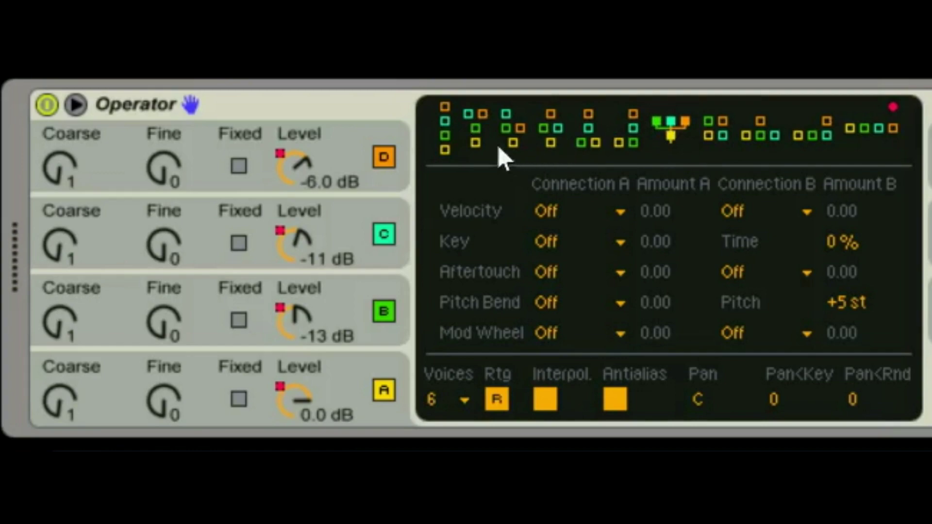
click(444, 141)
click(672, 129)
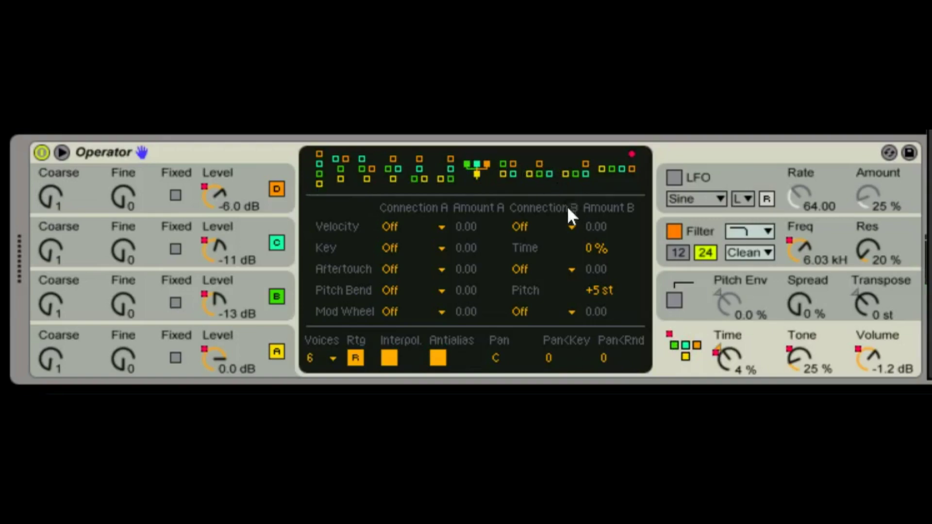
Switch to the eighth algorithm, where B feeds A and D feeds C, and set oscillator A to −inf dB and C to 0.0 dB.
click(513, 170)
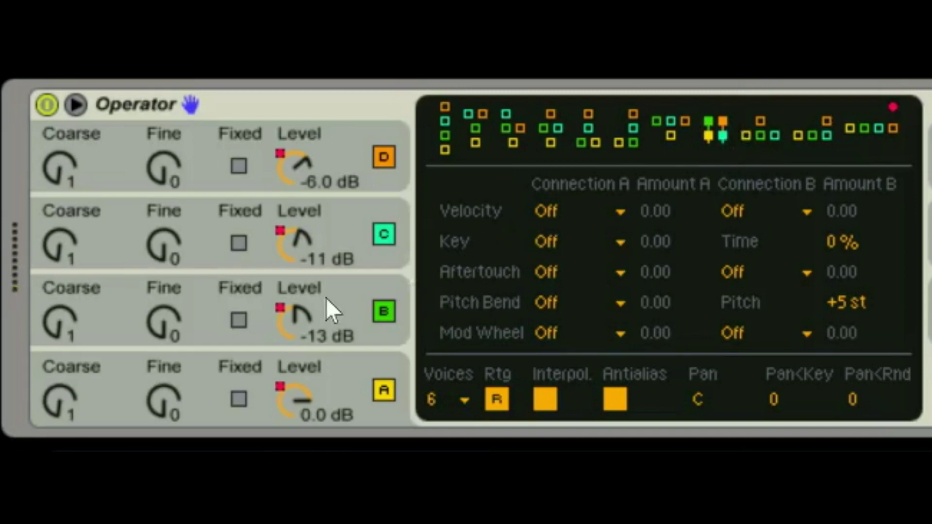
mouse_move(296, 389)
mouse_down()
mouse_move(295, 403)
mouse_move(296, 390)
mouse_up()
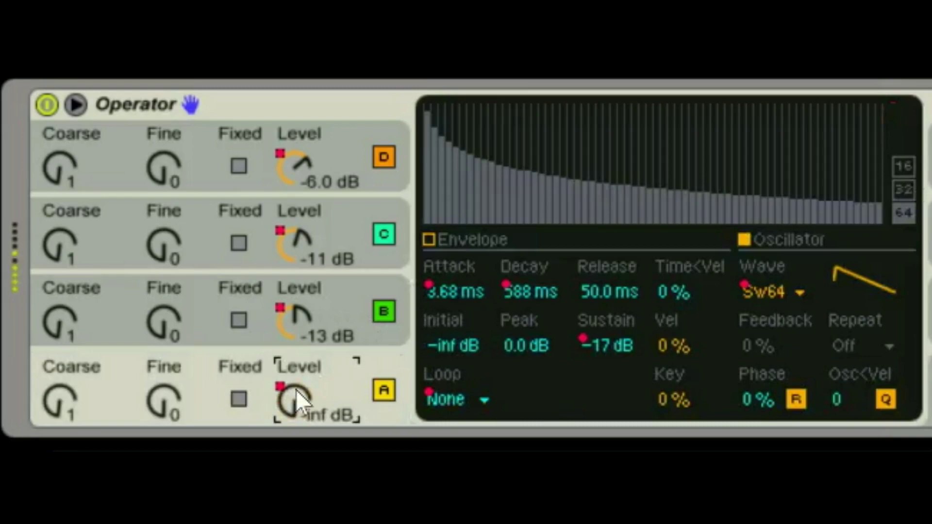
click(930, 391)
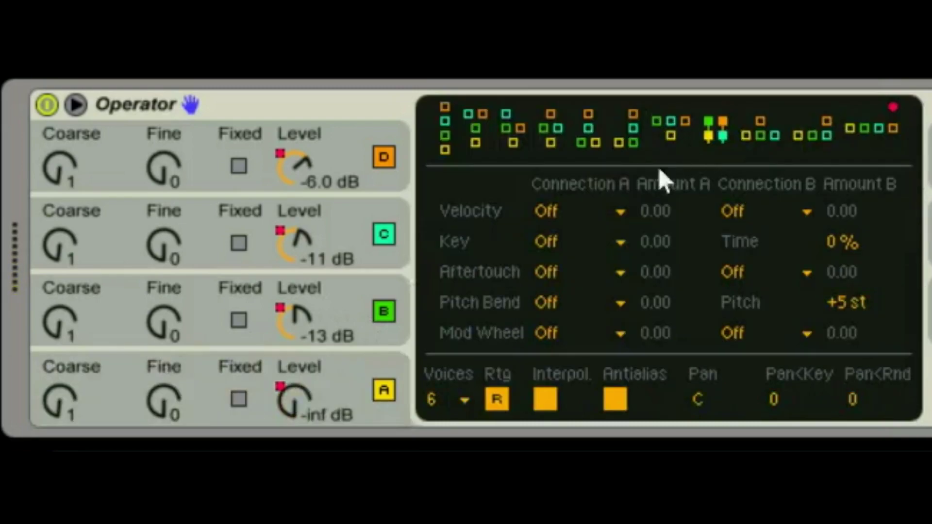
mouse_move(302, 240)
mouse_down()
mouse_move(302, 263)
mouse_move(299, 236)
mouse_up()
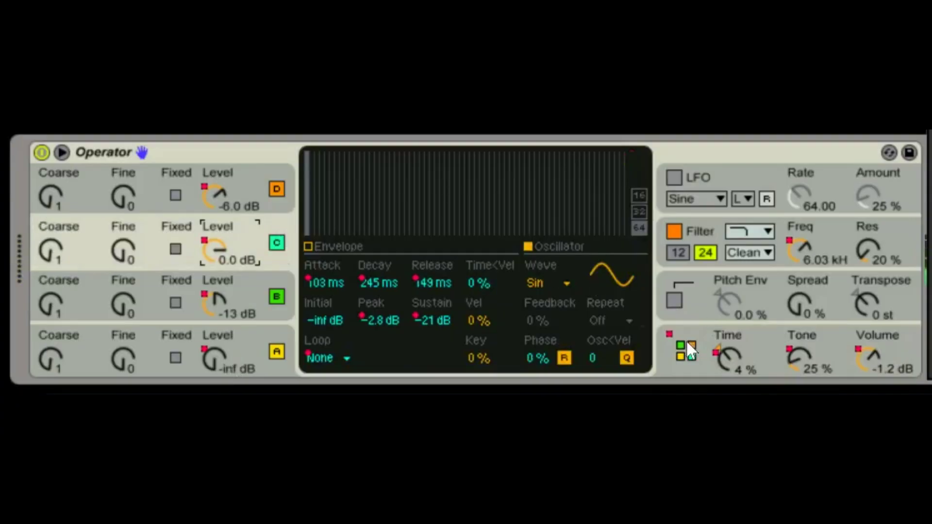
click(686, 347)
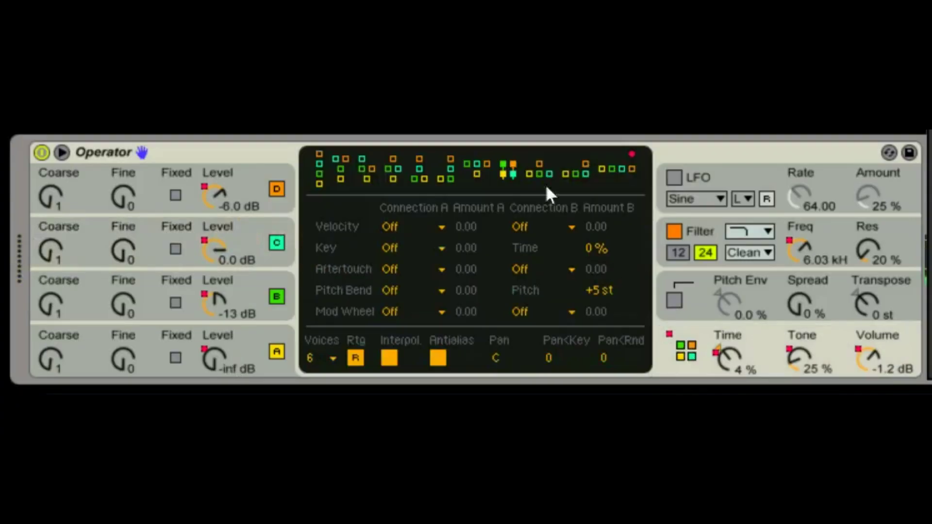
Step through the ninth and tenth algorithms to the last one, where all four oscillators run in parallel.
click(541, 172)
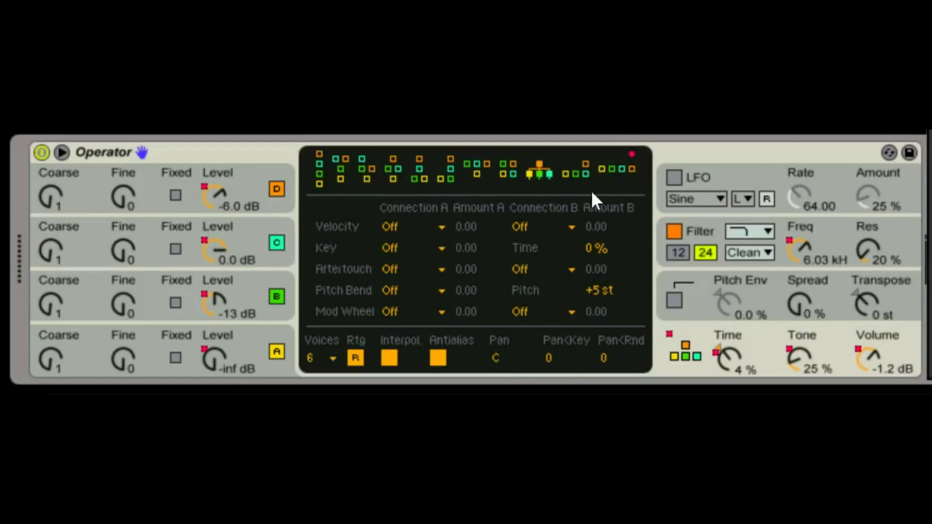
click(575, 175)
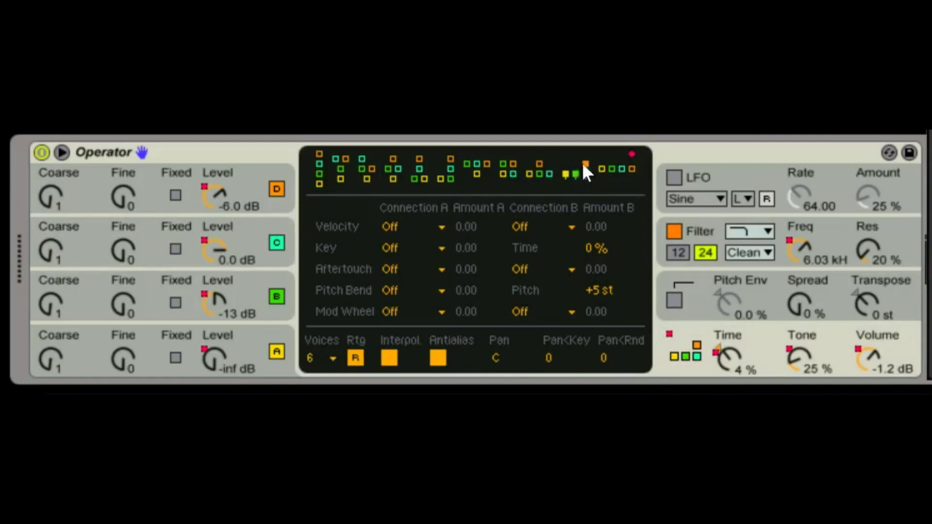
click(610, 173)
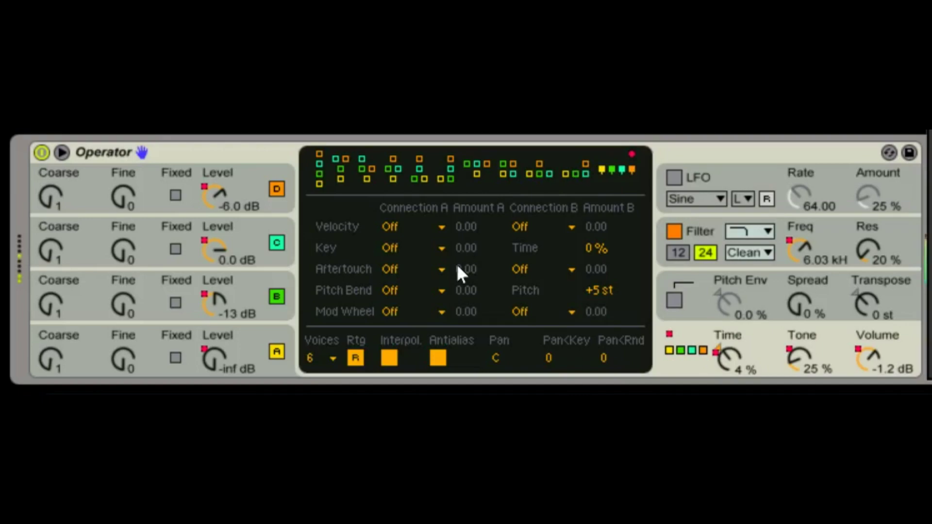
Set oscillator C's wave to Sq6, then inspect oscillator B's settings and return to the algorithm overview.
click(249, 245)
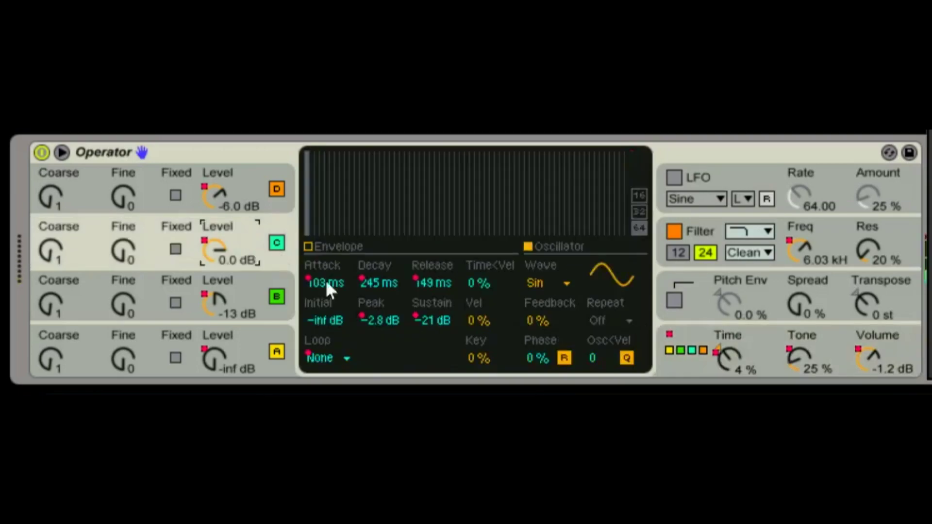
click(545, 279)
click(546, 94)
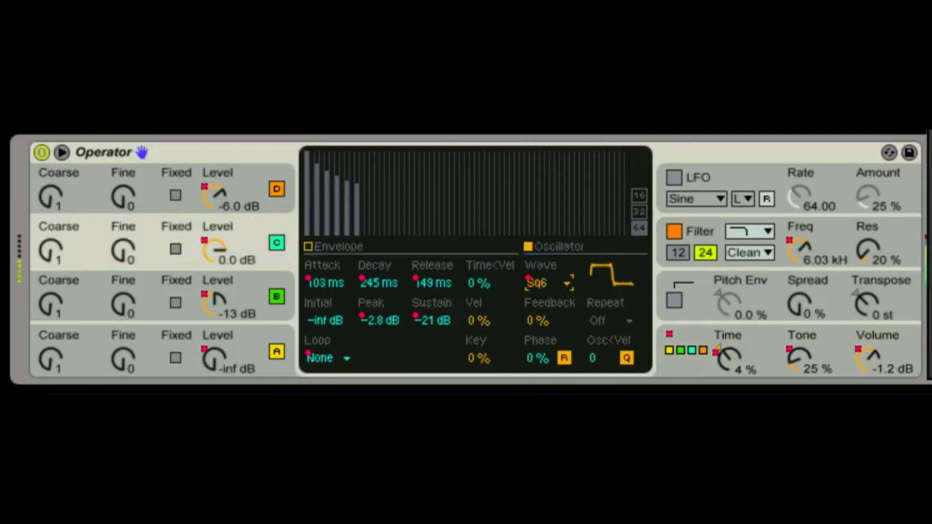
click(234, 298)
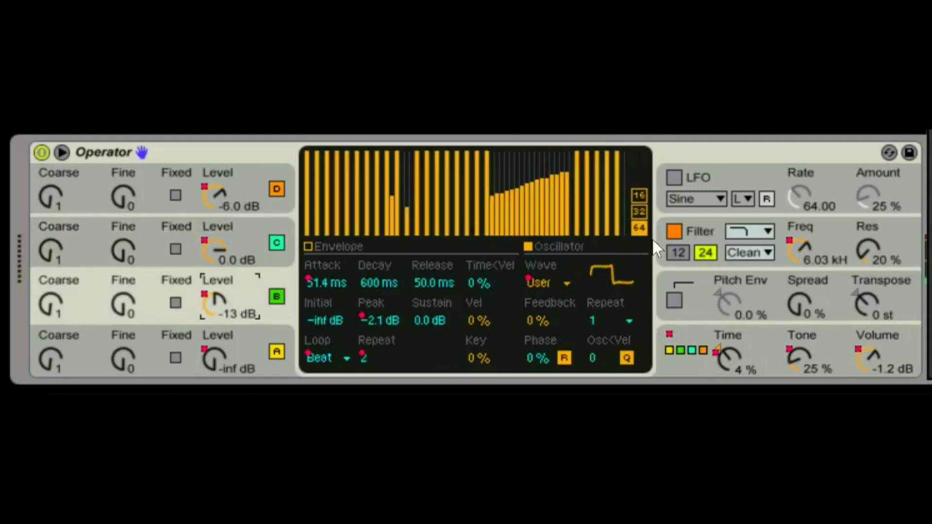
click(690, 341)
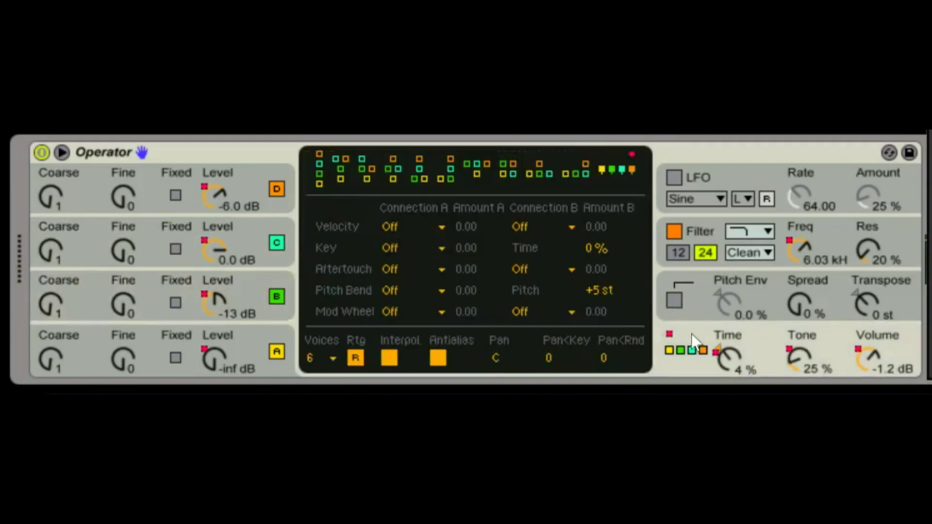
Return to the seventh algorithm, where B, C and D all feed A, and raise oscillator A's level to −14 dB.
click(471, 168)
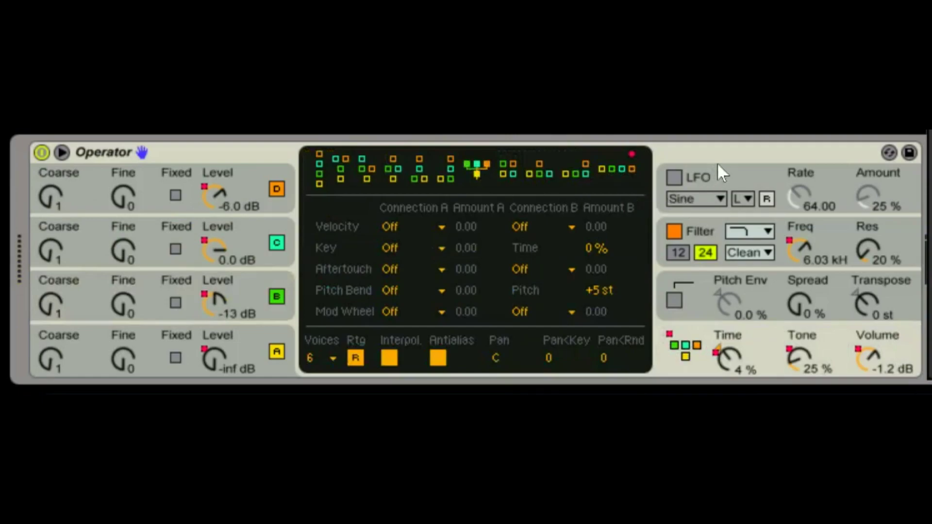
click(699, 145)
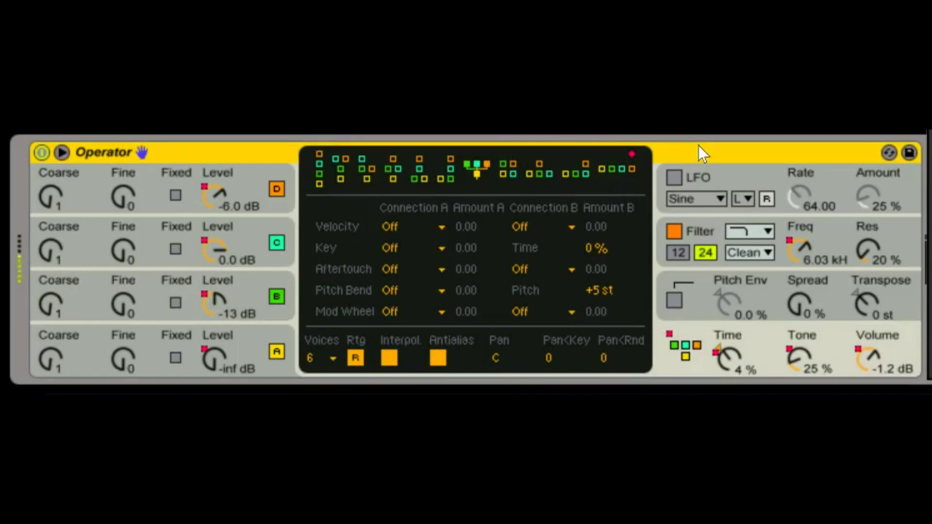
mouse_move(220, 354)
mouse_down()
mouse_move(219, 333)
mouse_move(220, 354)
mouse_up()
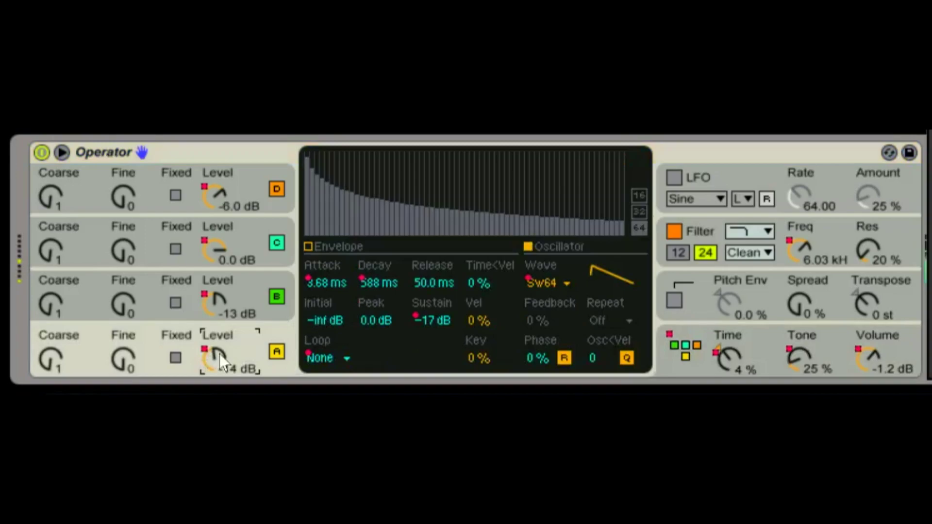
click(686, 348)
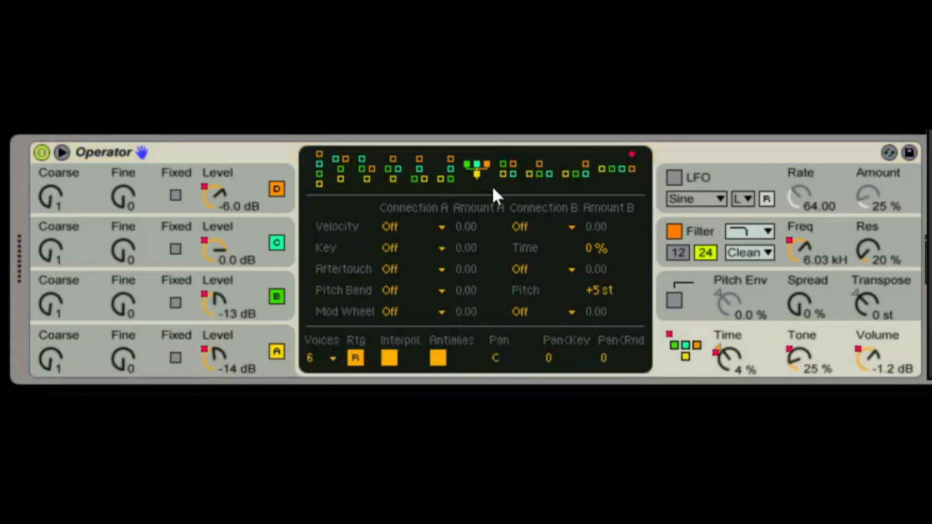
Set the oscillator levels to −12 dB for C, −4.1 dB for B and −7.6 dB for A.
drag(219, 251, 219, 253)
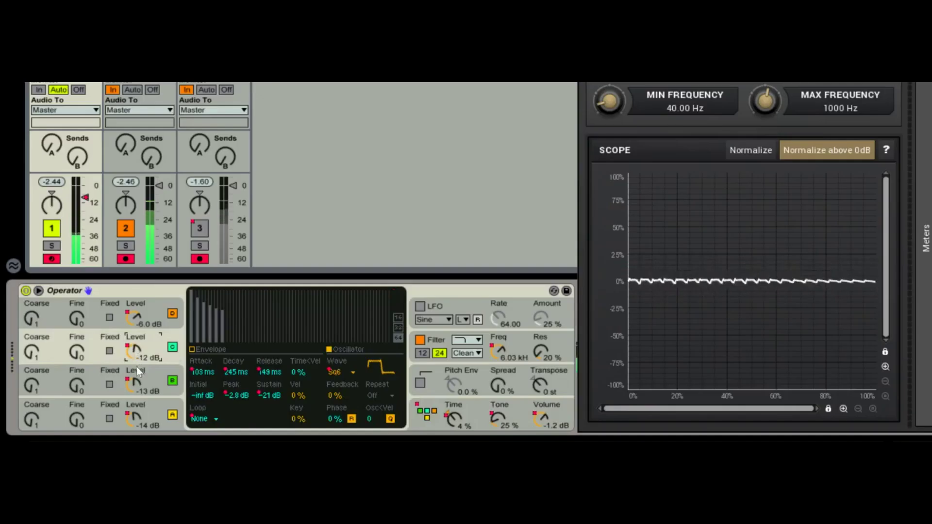
drag(133, 390, 134, 369)
click(130, 410)
drag(133, 420, 133, 406)
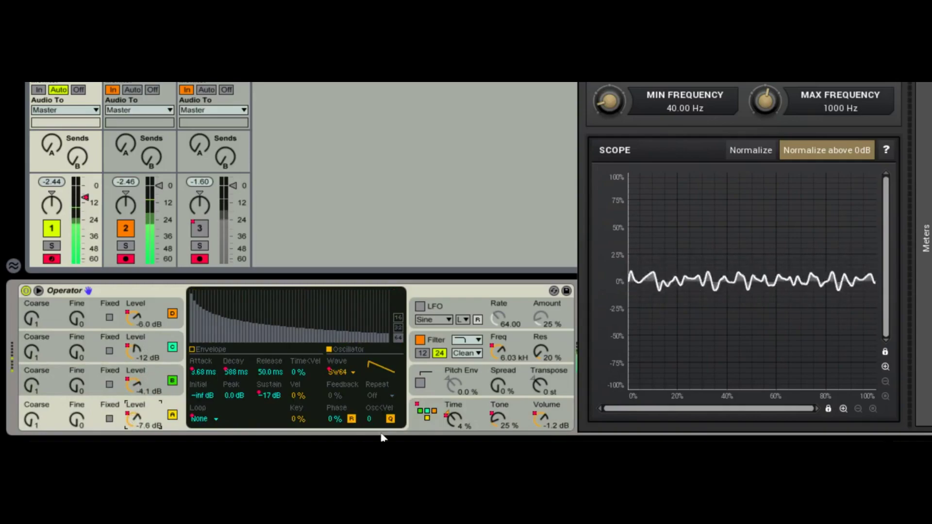
Compare the third, second and first algorithms on the scope, ending on the tenth, where D feeds only C.
click(426, 414)
click(226, 302)
click(217, 301)
click(227, 301)
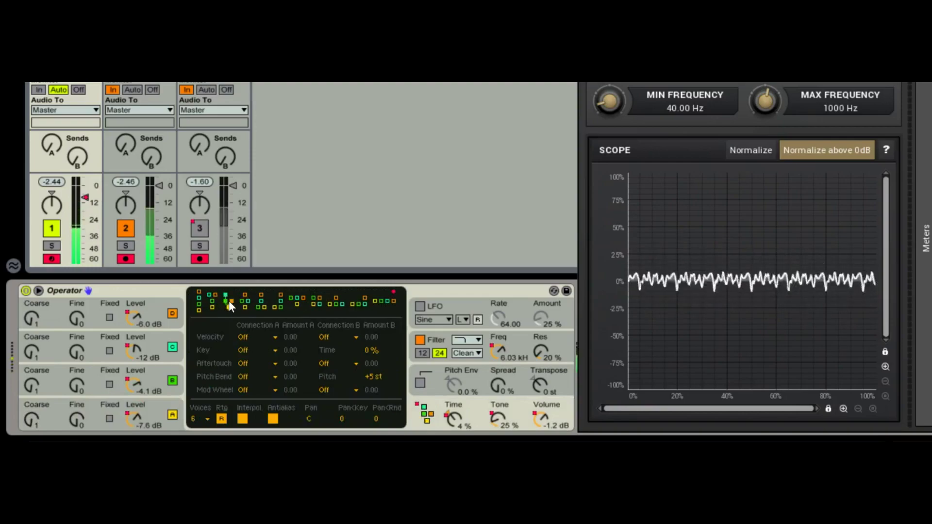
click(209, 298)
click(200, 301)
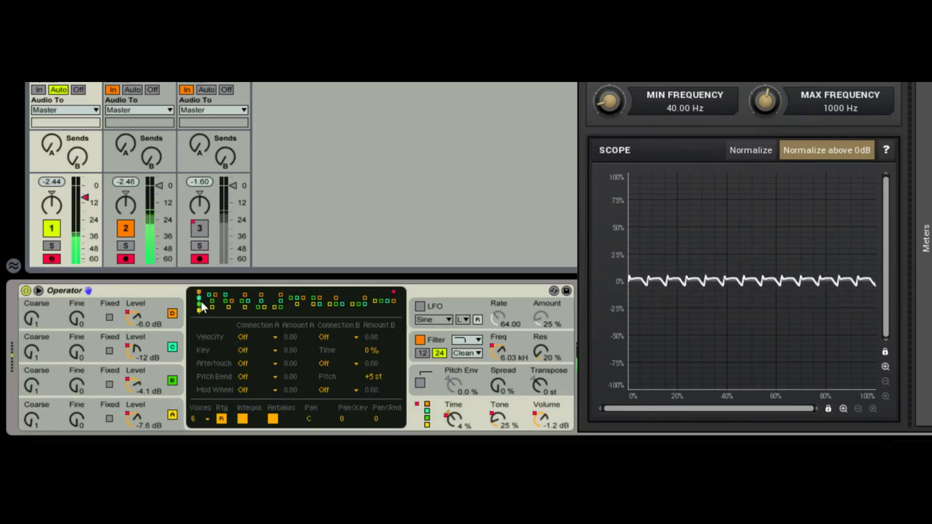
click(350, 304)
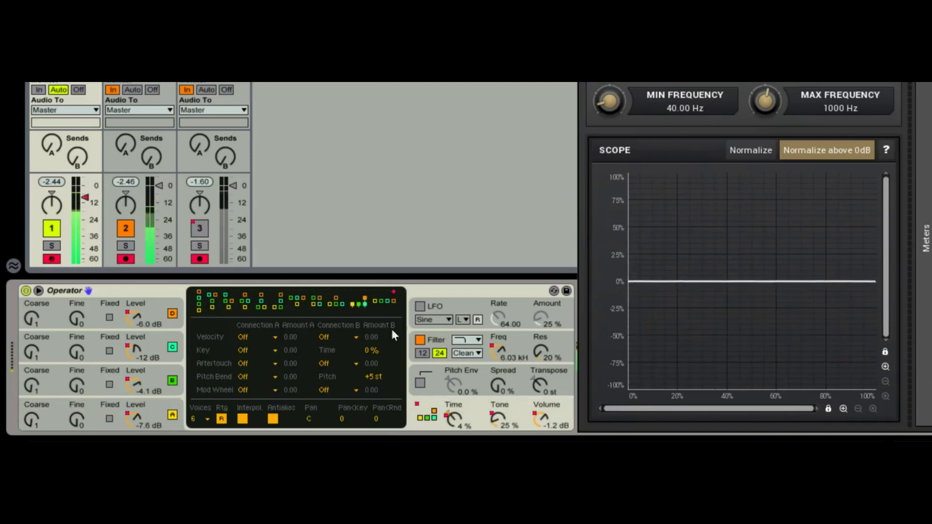
Switch to the eleventh algorithm, with all four oscillators in parallel, and lower the overall volume to −9.9 dB.
click(380, 299)
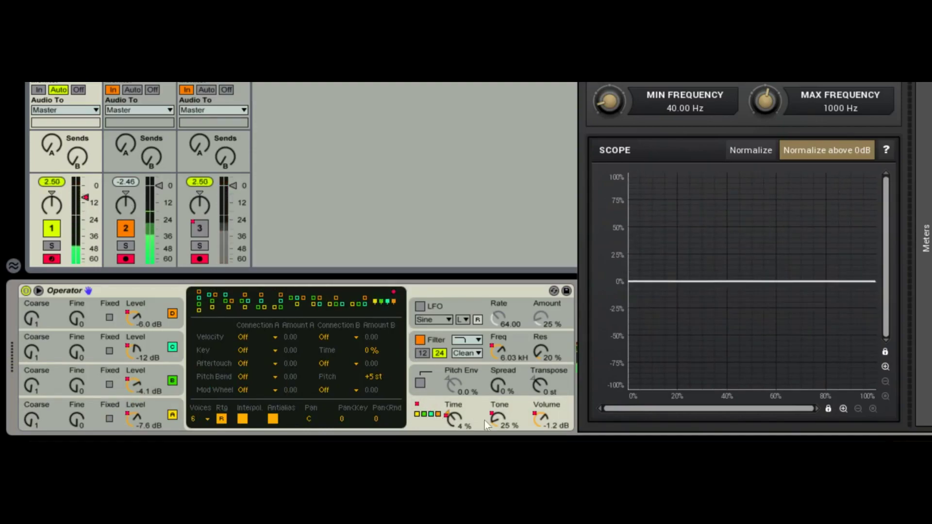
click(541, 420)
drag(541, 420, 541, 442)
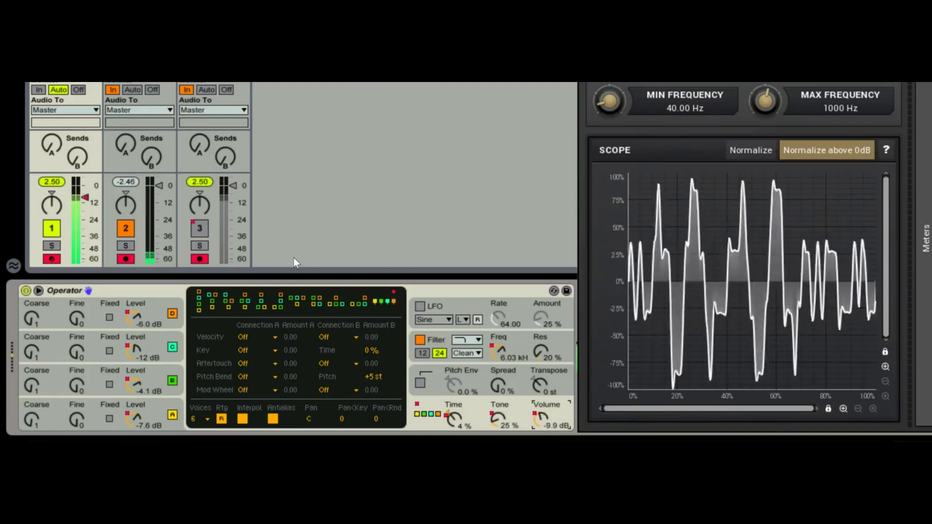
Route velocity to oscillator D's volume with an amount of −7.81, and check oscillator D's settings before returning to the algorithm overview.
click(246, 337)
click(248, 336)
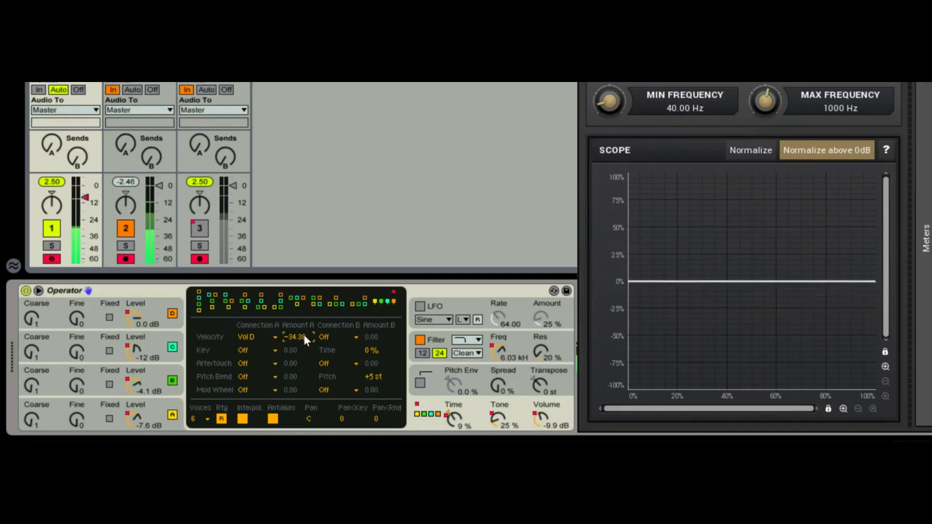
drag(299, 337, 299, 325)
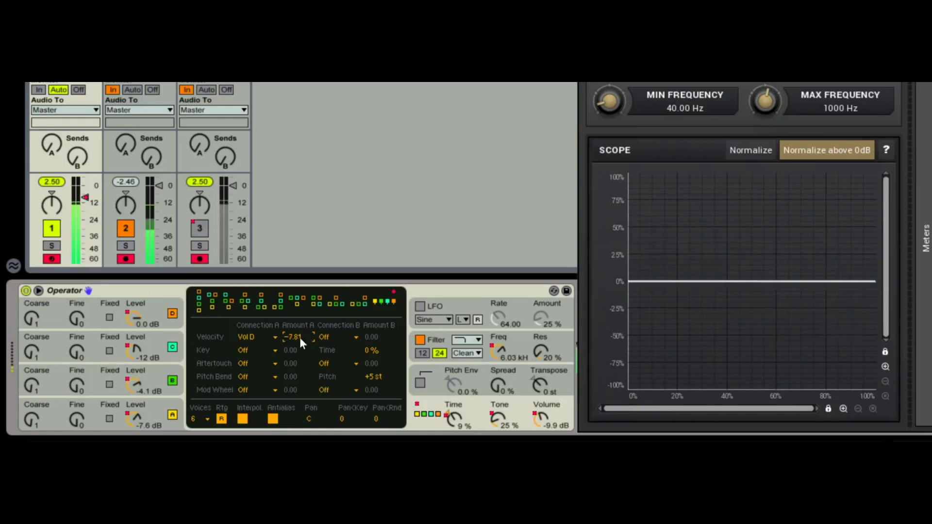
click(137, 303)
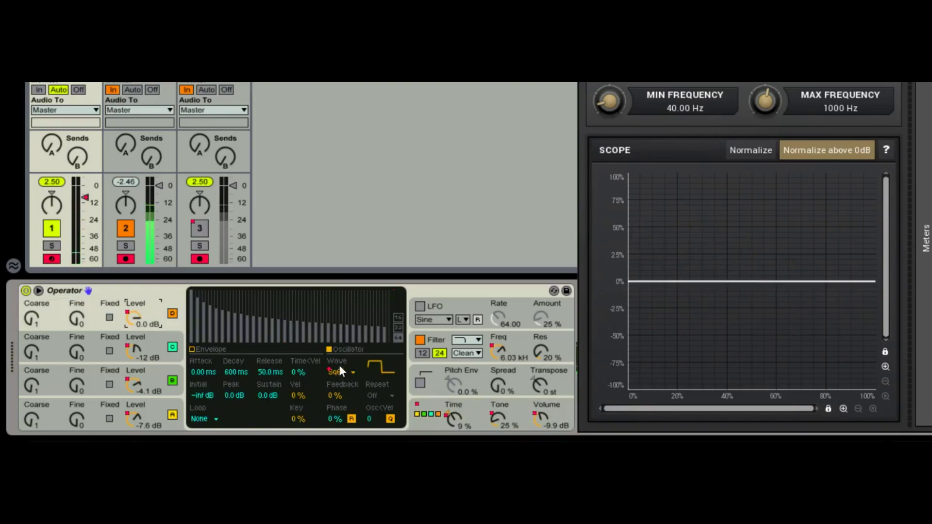
click(416, 414)
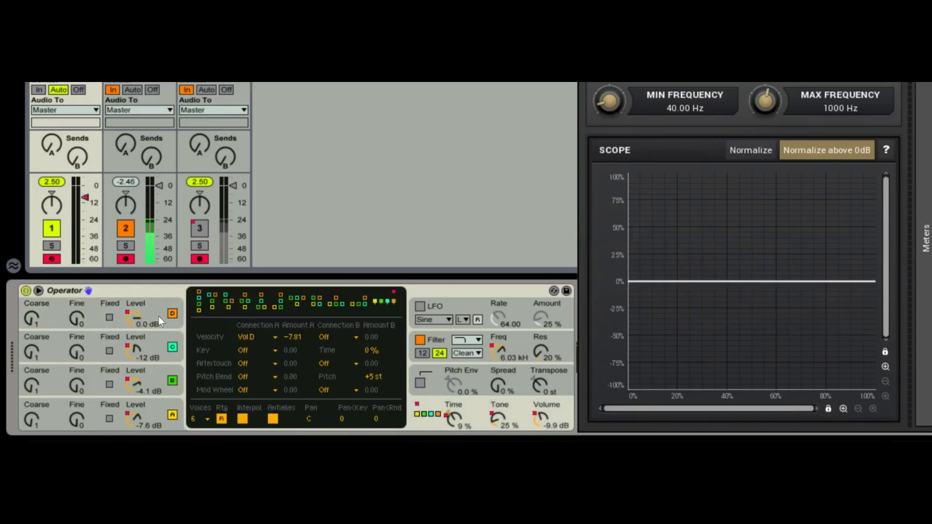
Switch to the first algorithm, with the oscillators stacked in series, and raise the velocity modulation amount to 100.
click(199, 306)
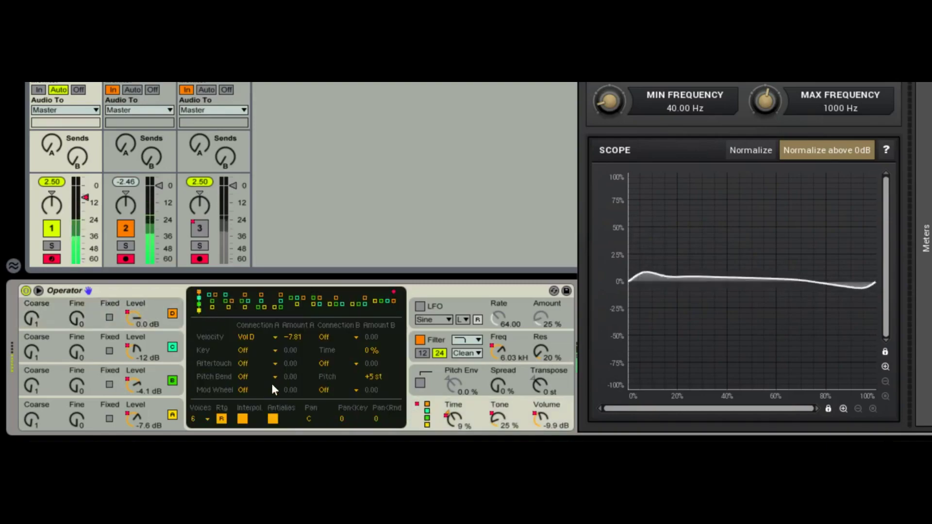
click(463, 411)
drag(297, 336, 298, 287)
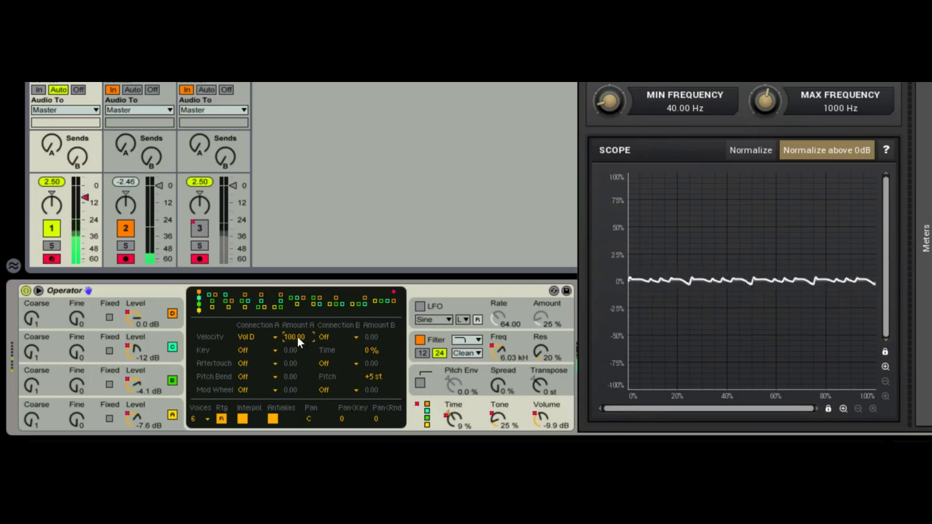
Change the velocity modulation target to OSC Volume B.
click(252, 338)
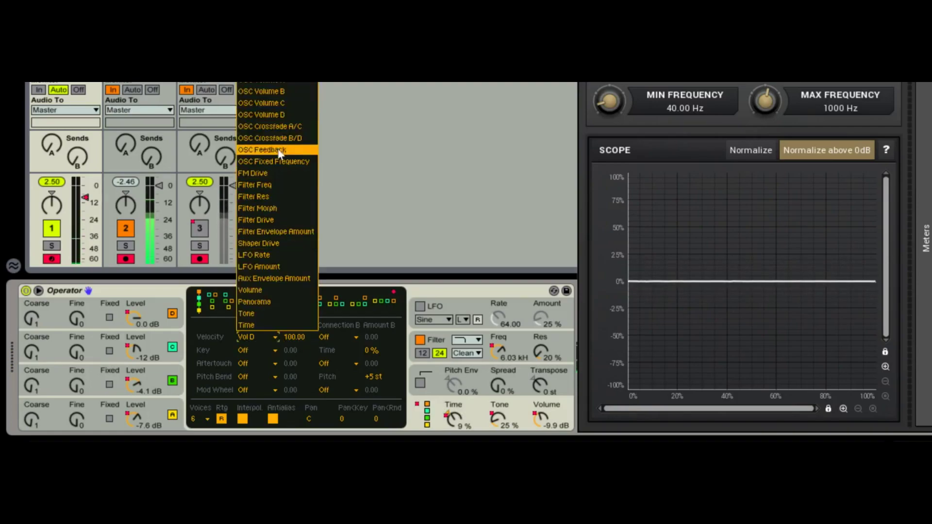
click(278, 92)
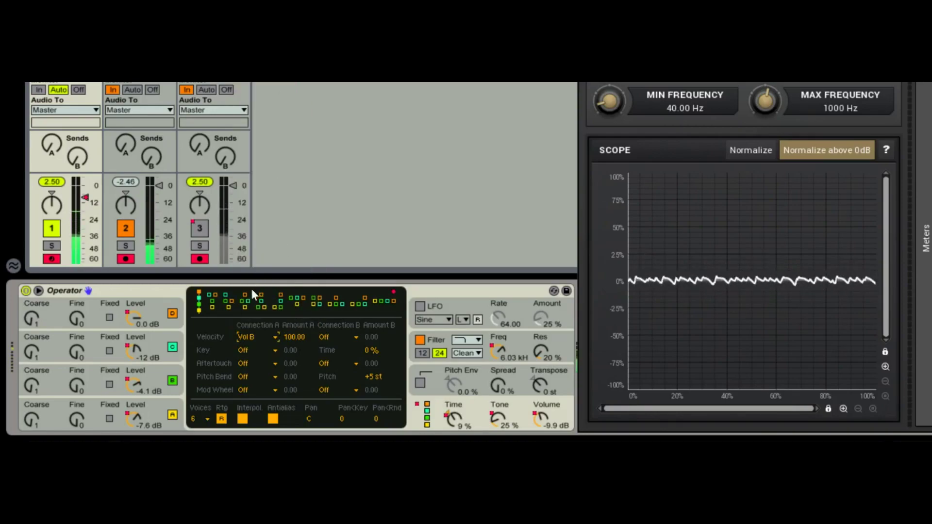
click(247, 336)
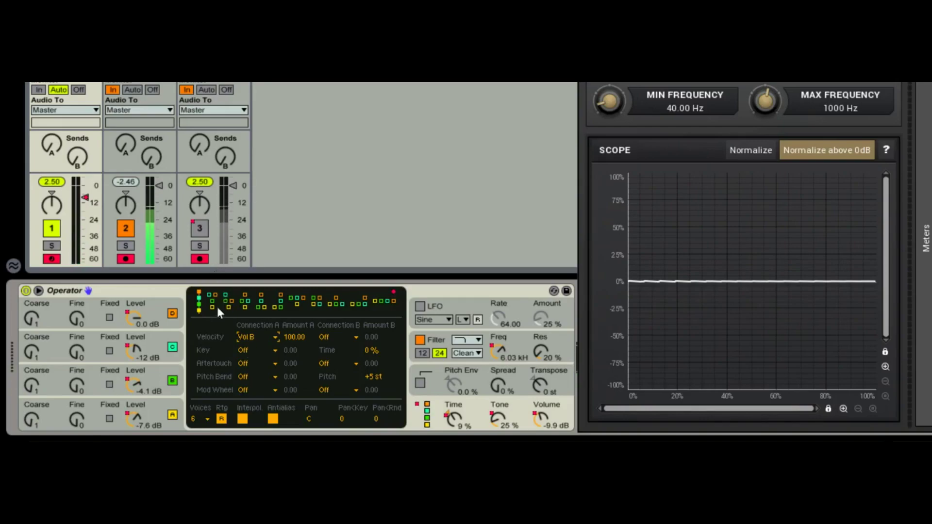
Route velocity to OSC Fixed Frequency, turn on Fixed mode for oscillator C and return to the algorithm overview.
click(253, 338)
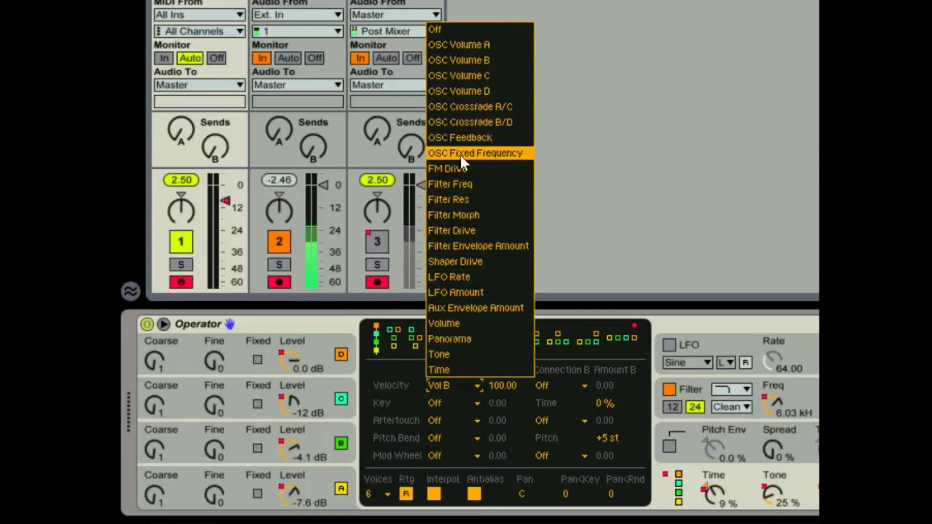
click(461, 155)
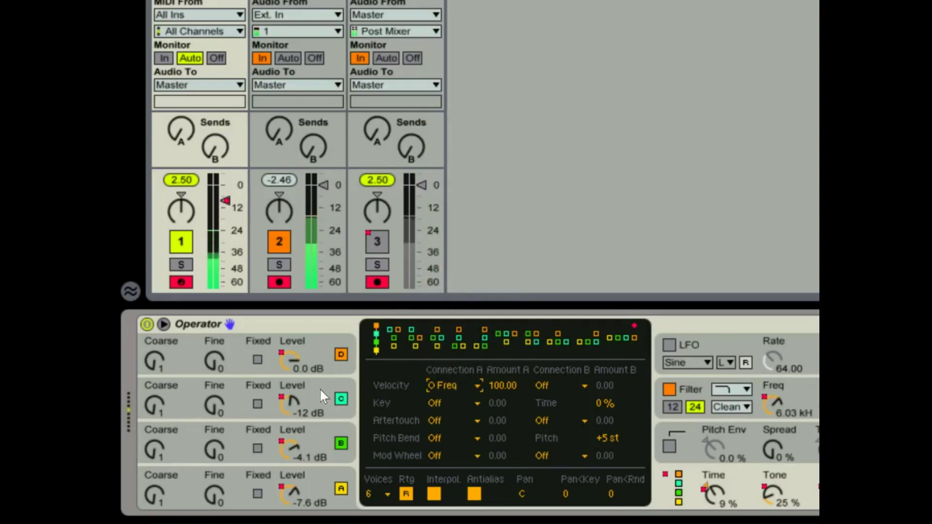
click(311, 404)
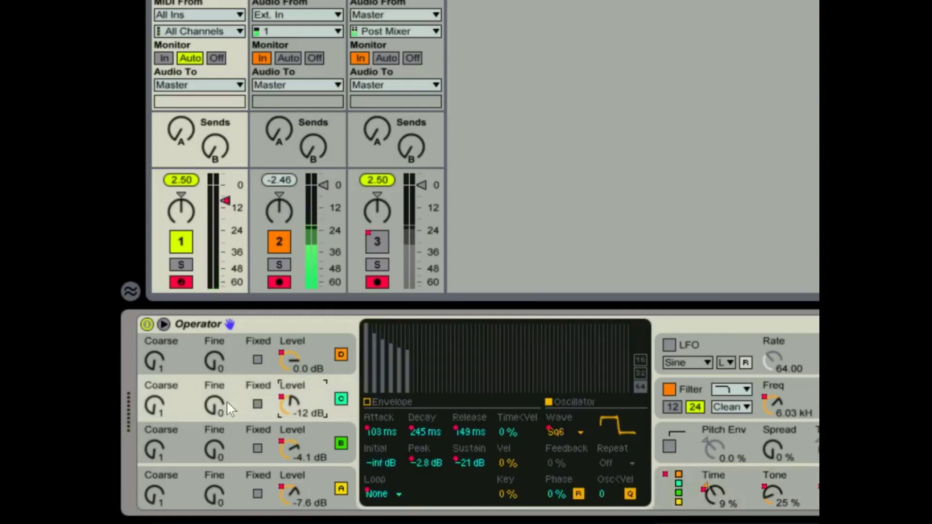
click(257, 404)
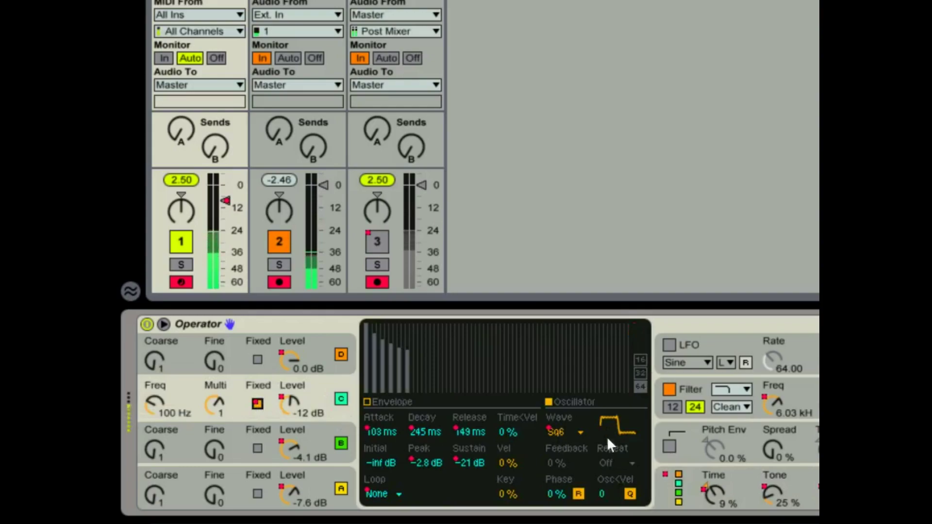
click(681, 487)
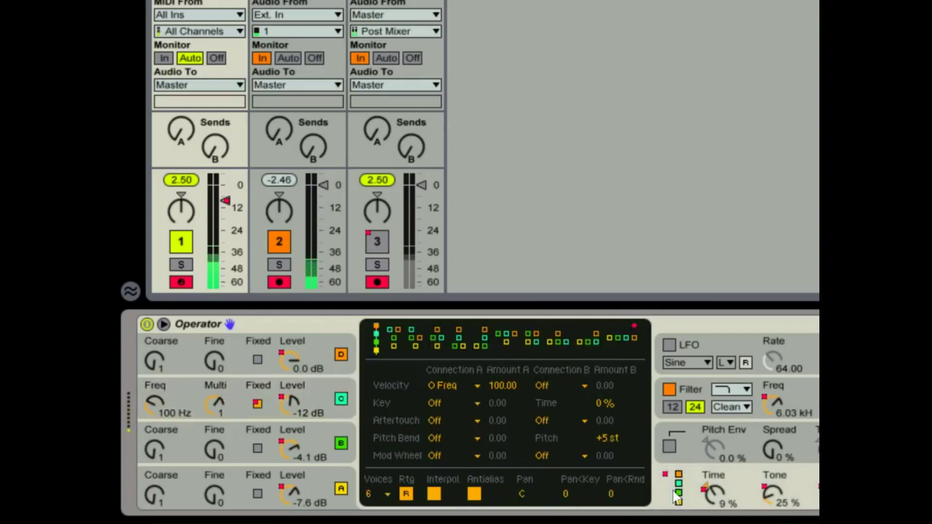
Return to the eleventh, parallel algorithm and set the levels of oscillator D to −16 dB and C to 0.0 dB.
click(627, 337)
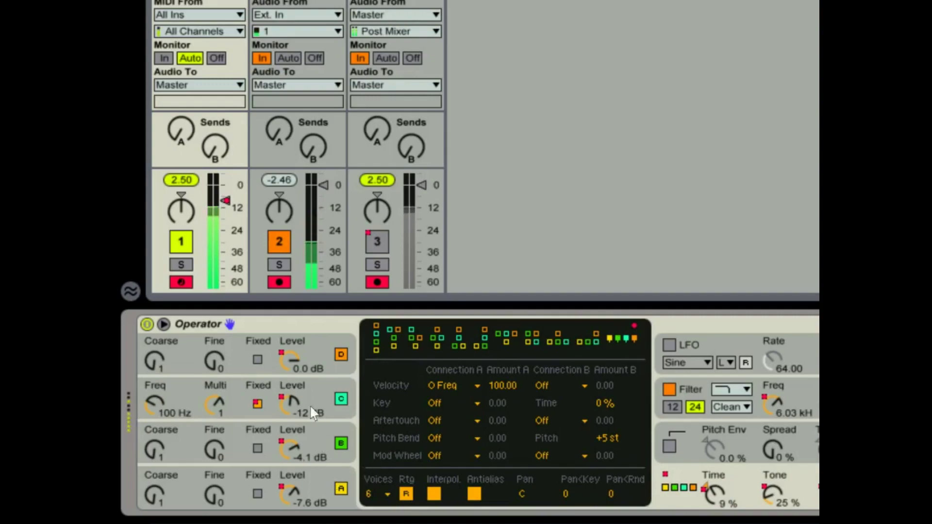
drag(290, 361, 296, 391)
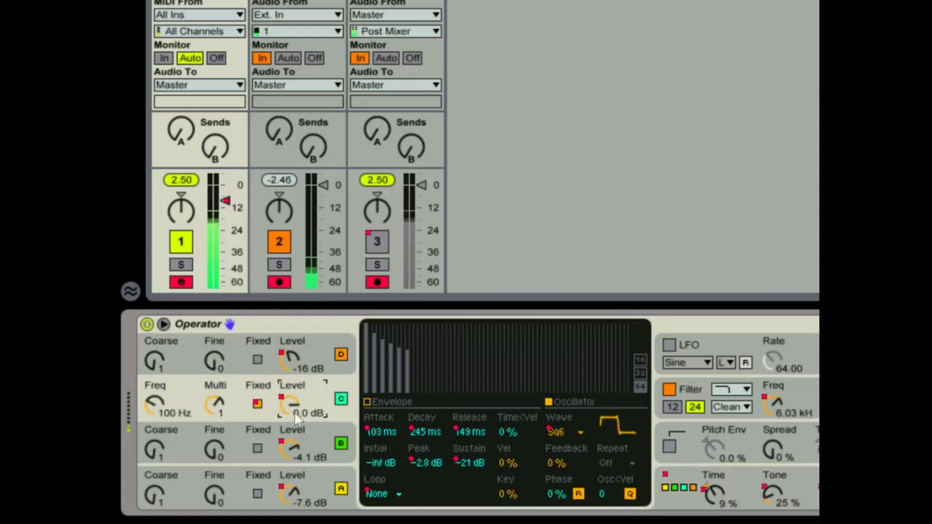
click(682, 481)
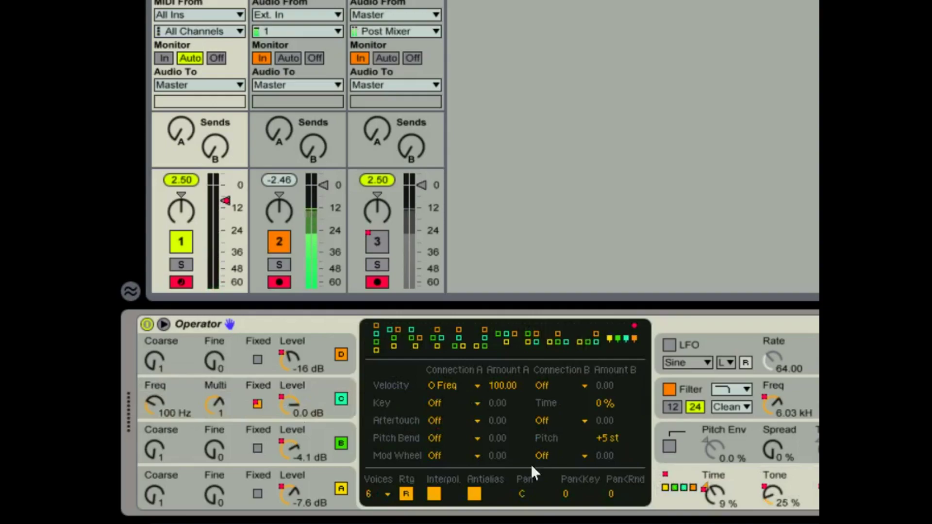
Change the velocity modulation target to LFO Amount.
click(464, 385)
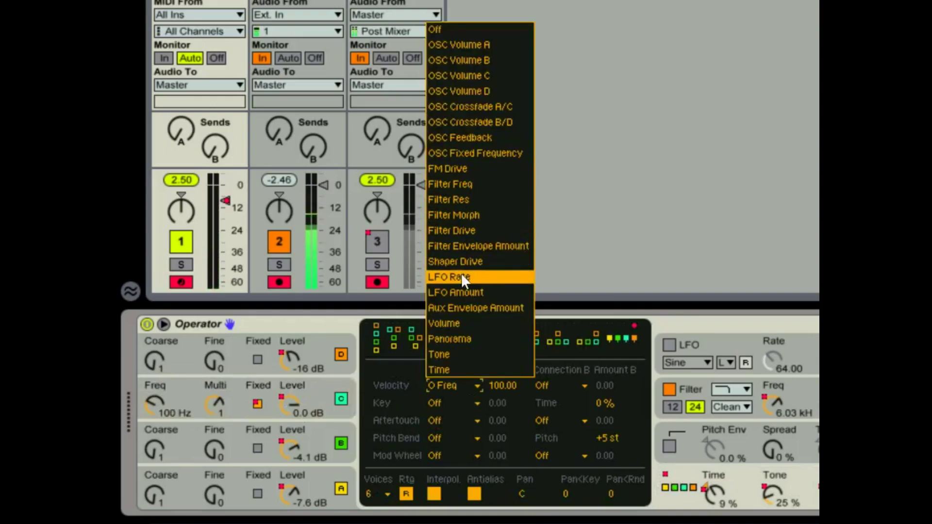
click(464, 290)
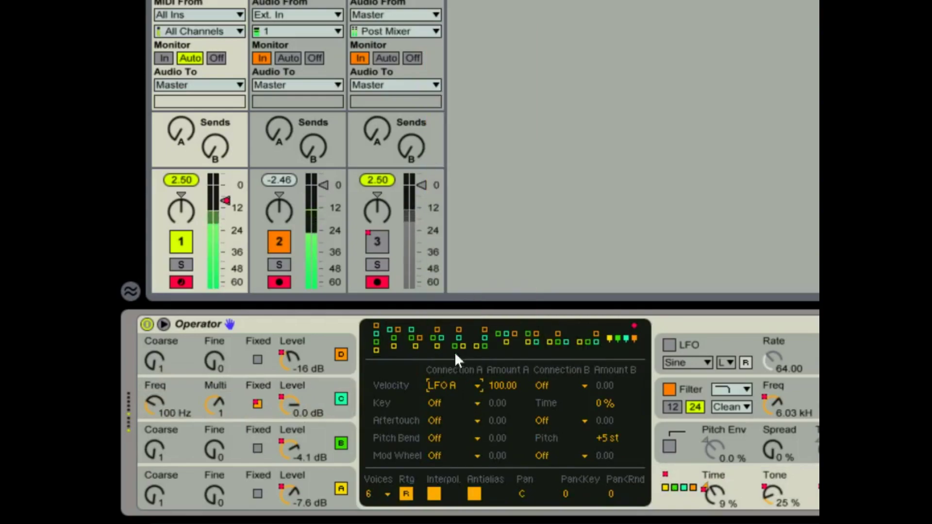
click(459, 385)
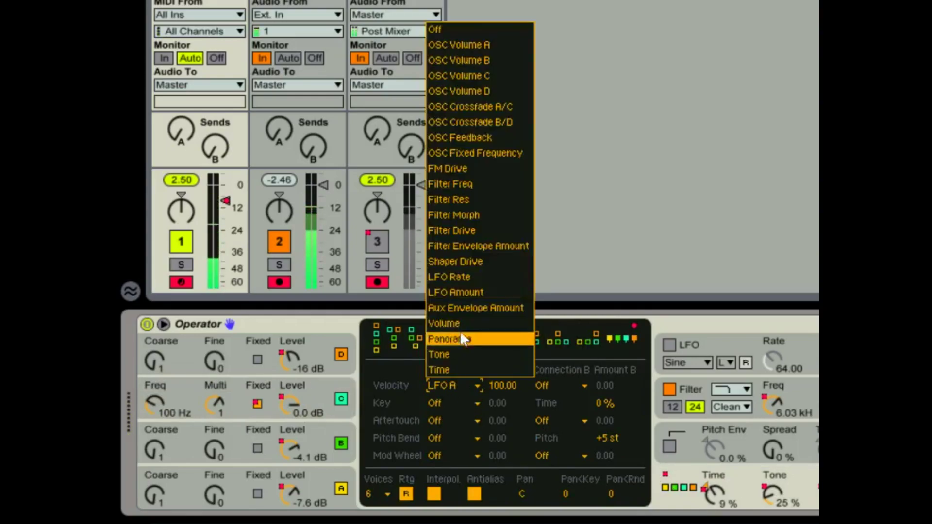
Look through the modulation targets available for the Key and Aftertouch sources.
click(441, 404)
click(441, 404)
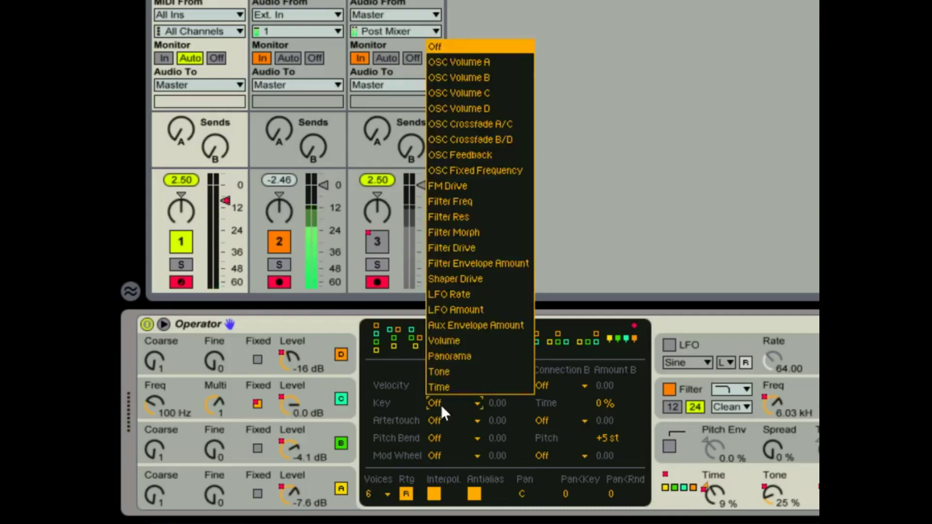
click(441, 405)
click(439, 419)
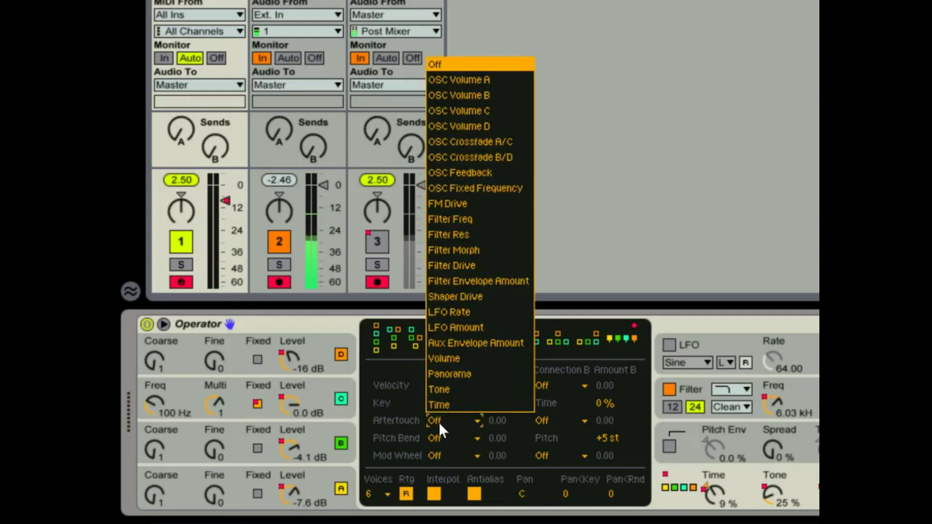
click(439, 441)
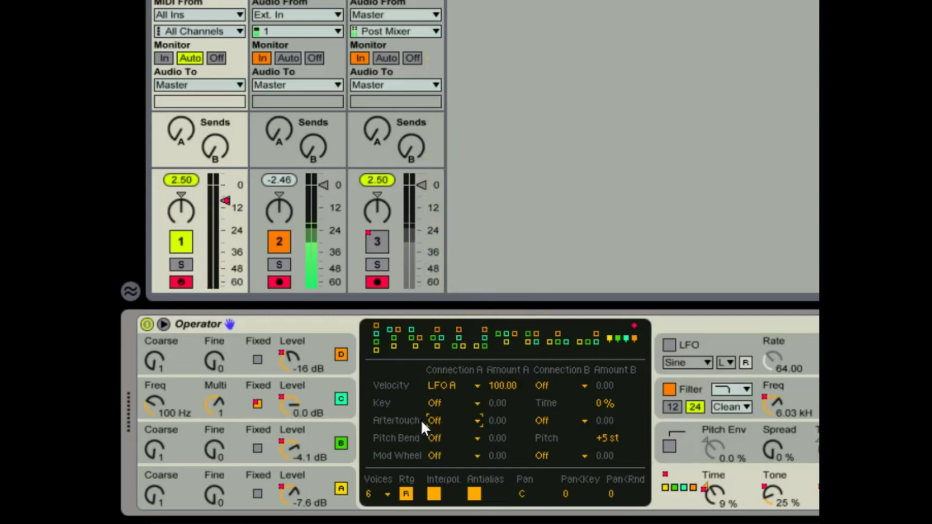
click(437, 421)
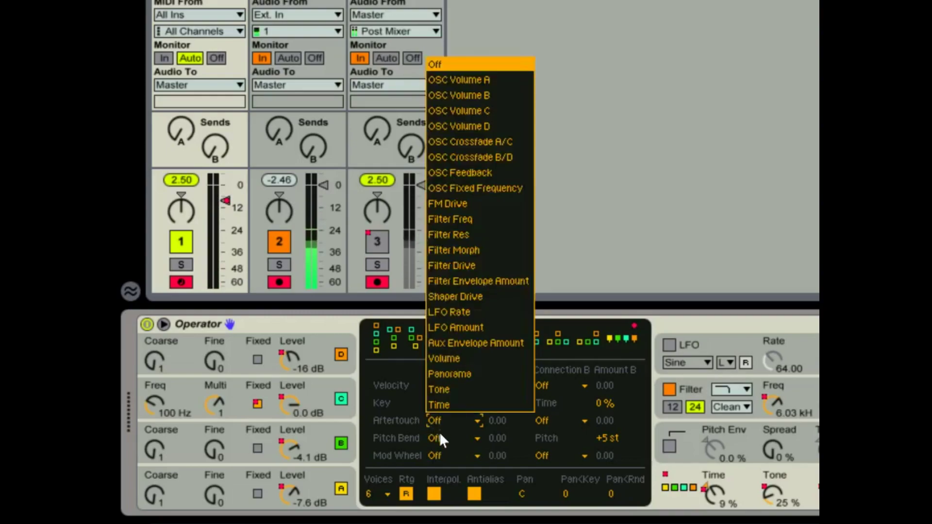
click(439, 437)
click(437, 439)
Route pitch bend to oscillator B's volume with an amount of 100.
click(439, 436)
click(439, 437)
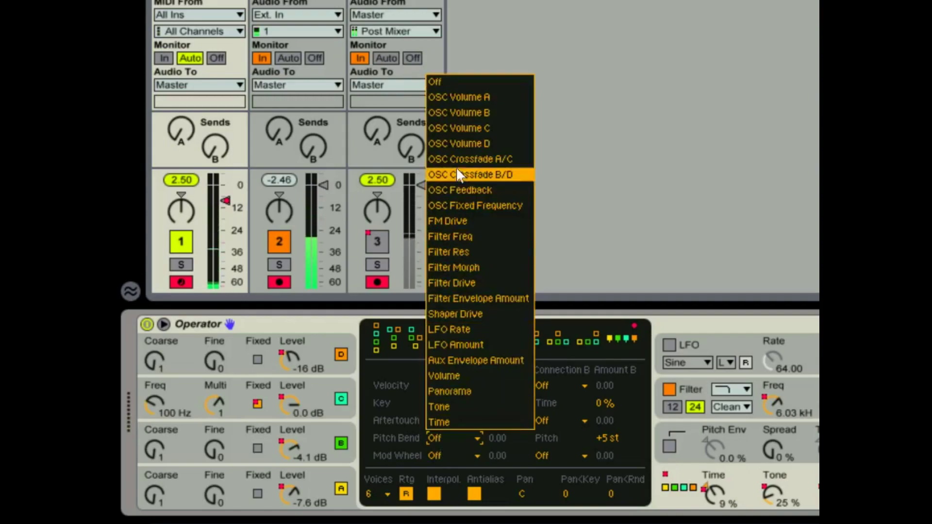
click(459, 175)
Route the mod wheel to Shaper Drive and the Key source to LFO Rate.
click(443, 455)
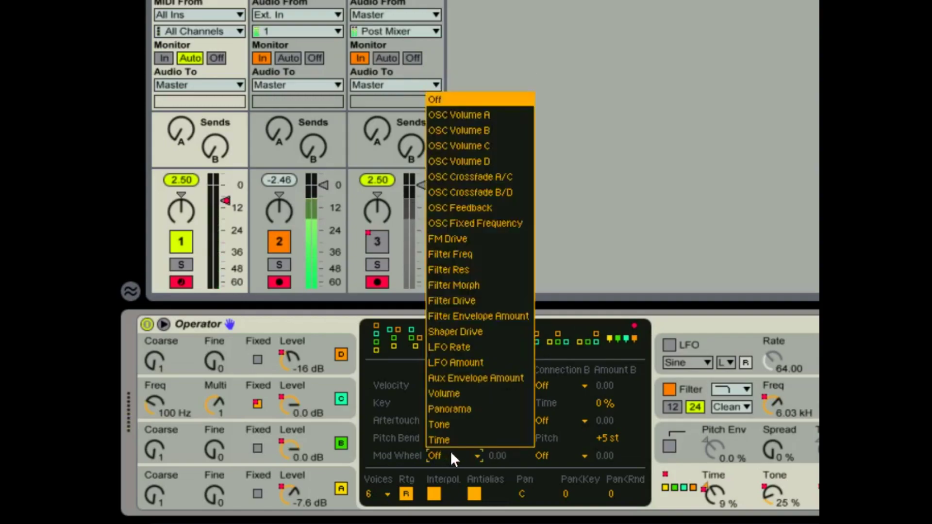
click(448, 330)
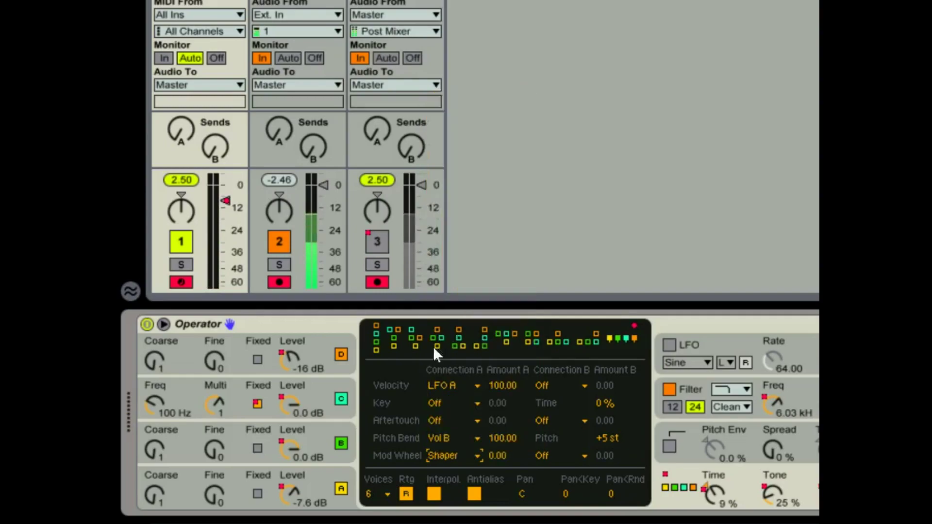
click(691, 389)
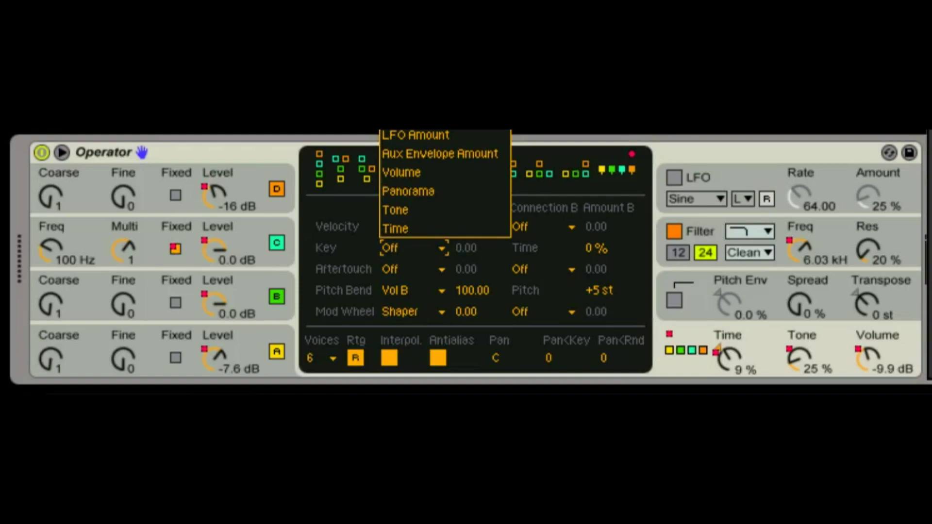
click(413, 117)
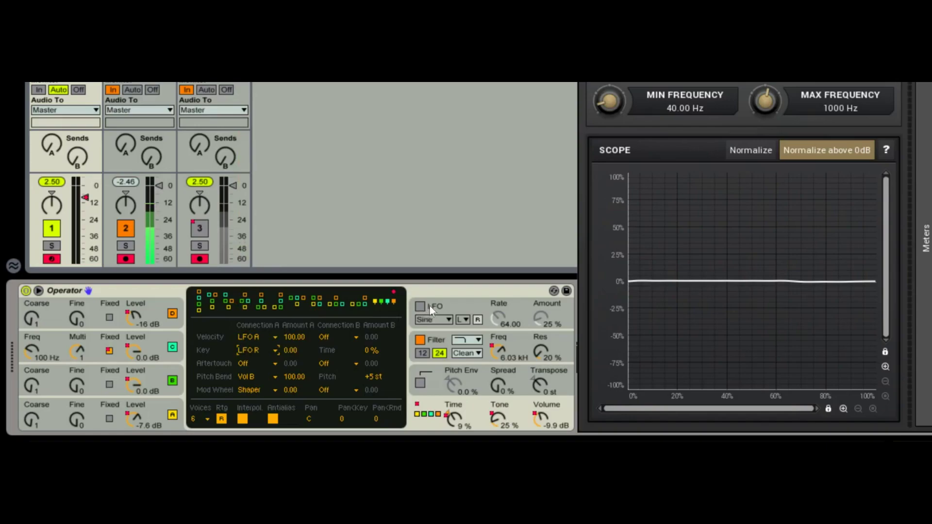
Switch on the LFO and raise its rate to 83.34.
click(431, 307)
click(419, 309)
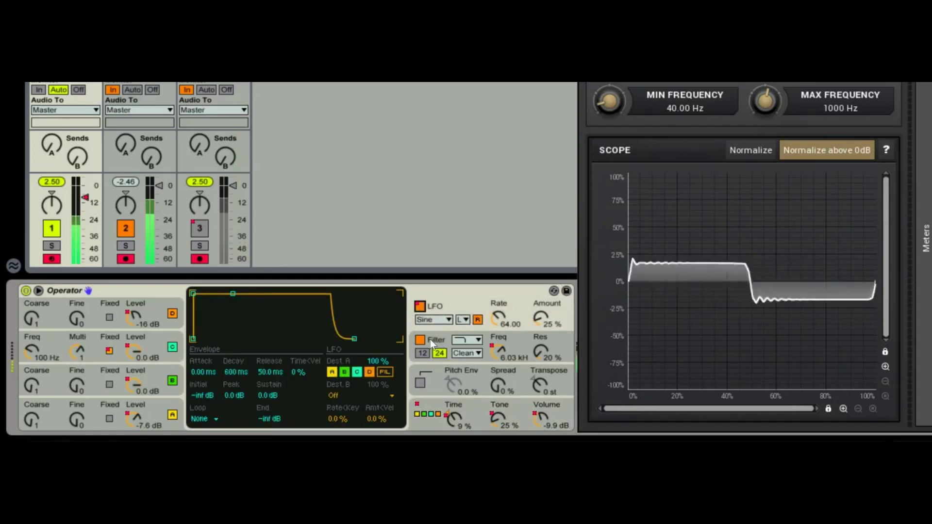
drag(500, 322, 500, 311)
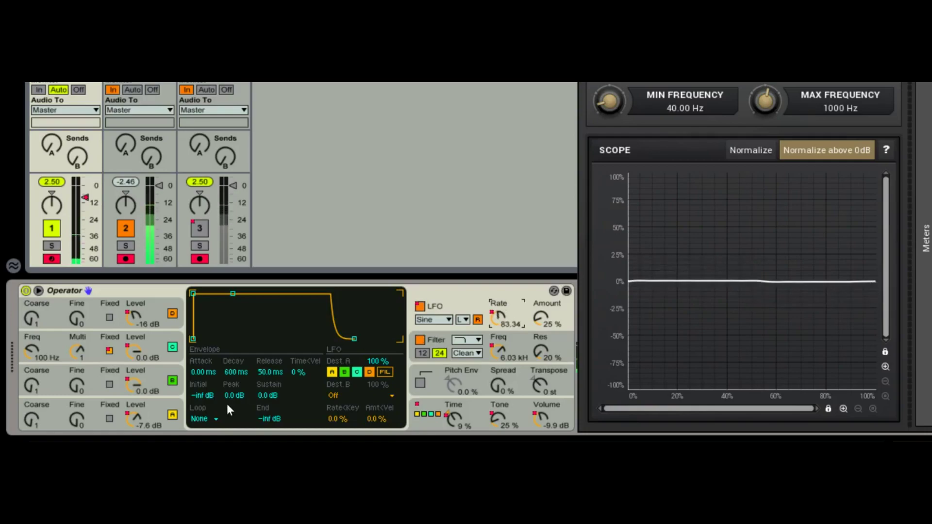
Check oscillator A's settings, return to the algorithm overview and set the Key modulation amount to −100.
click(160, 412)
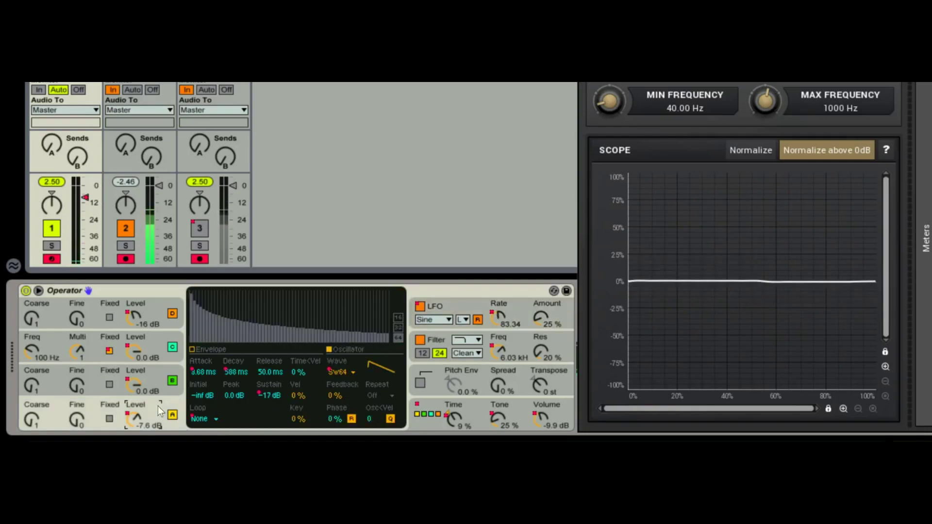
click(481, 412)
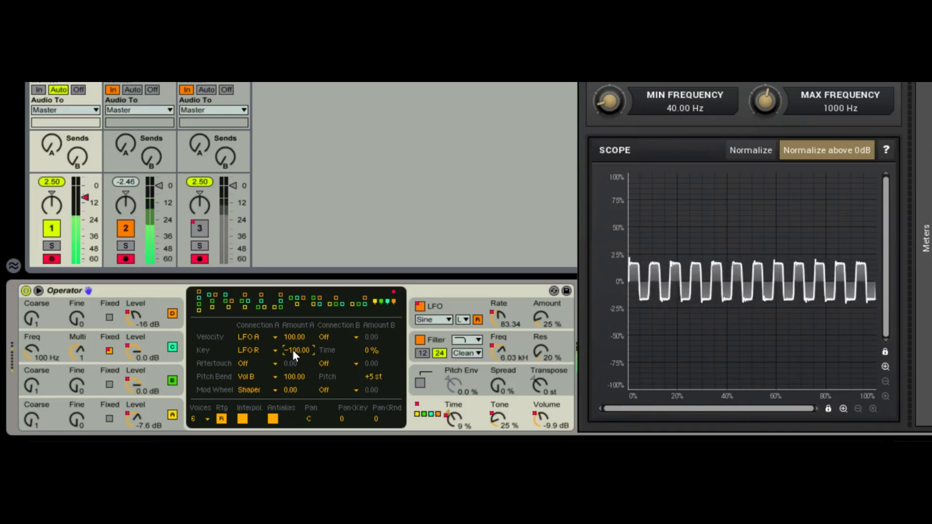
Route Key's first connection to LFO Amount and Velocity's second connection to OSC Crossfade A/C with an amount of 82.81.
click(252, 349)
click(266, 282)
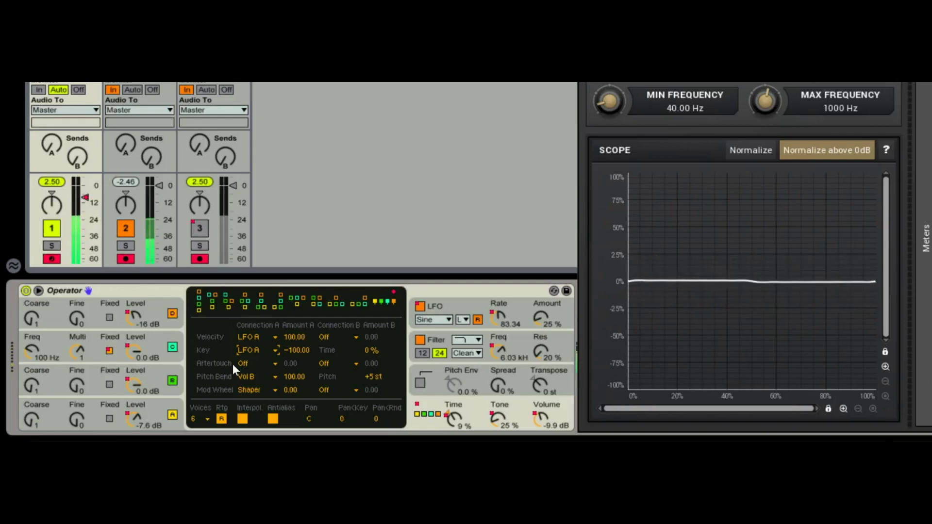
click(336, 339)
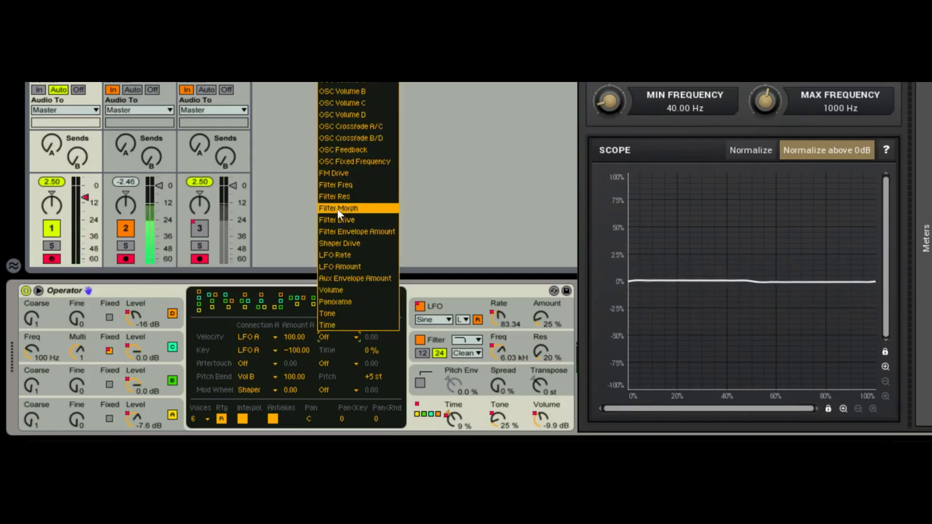
click(347, 126)
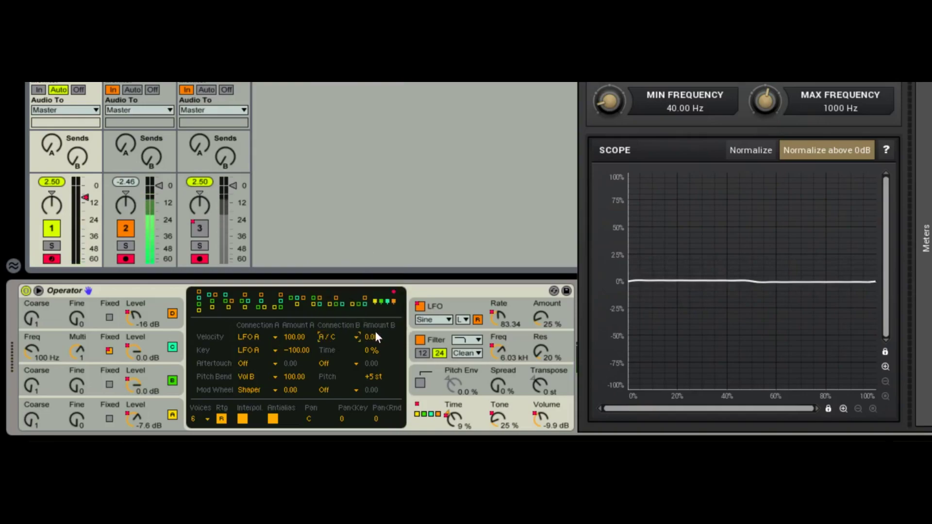
mouse_move(376, 334)
mouse_down()
mouse_move(376, 303)
mouse_move(374, 337)
mouse_up()
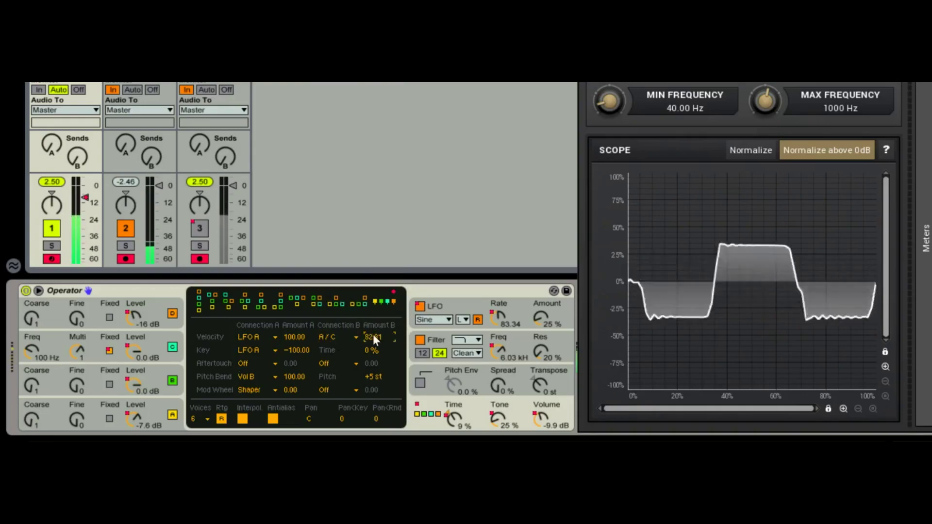
Change Velocity's second connection to Filter Res and set Key's Time amount to −25 %.
click(344, 336)
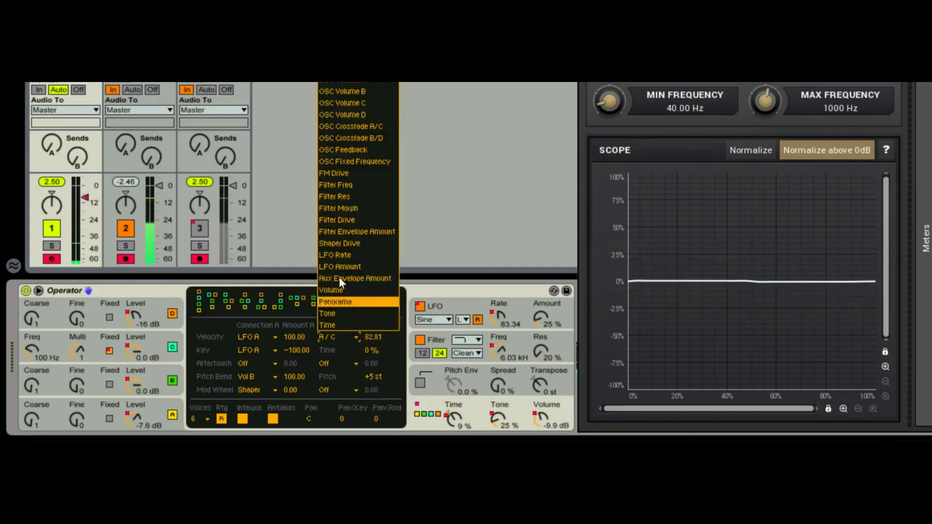
click(339, 199)
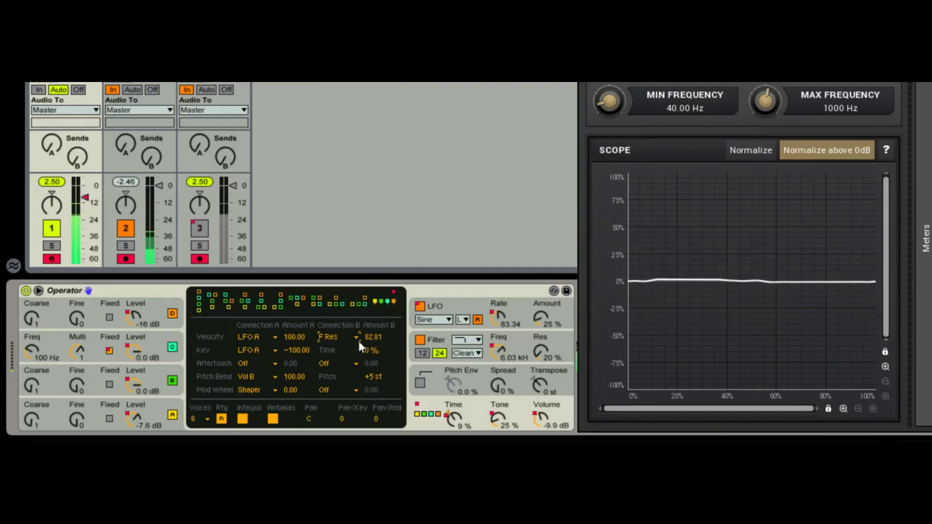
mouse_move(378, 350)
mouse_down()
mouse_move(379, 371)
mouse_move(366, 357)
mouse_up()
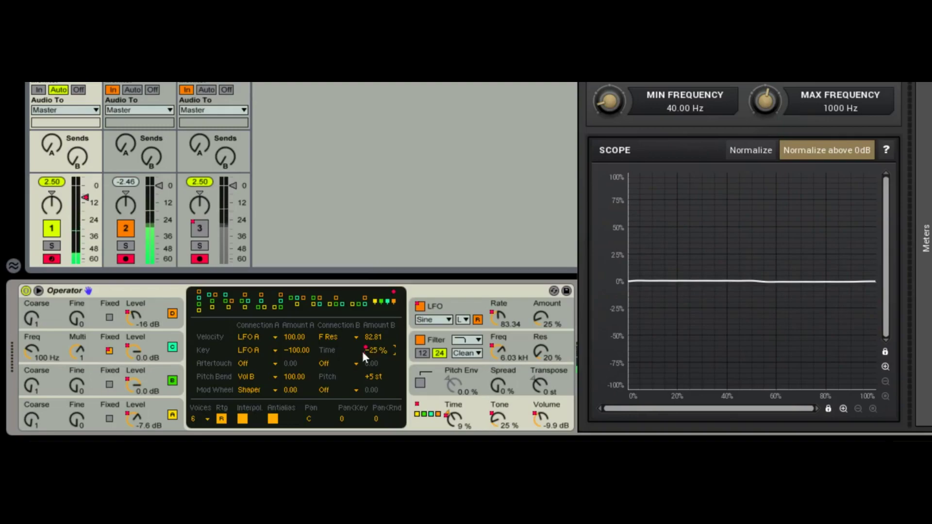
Route Aftertouch's second connection to Panorama with an amount of −34.38.
click(336, 365)
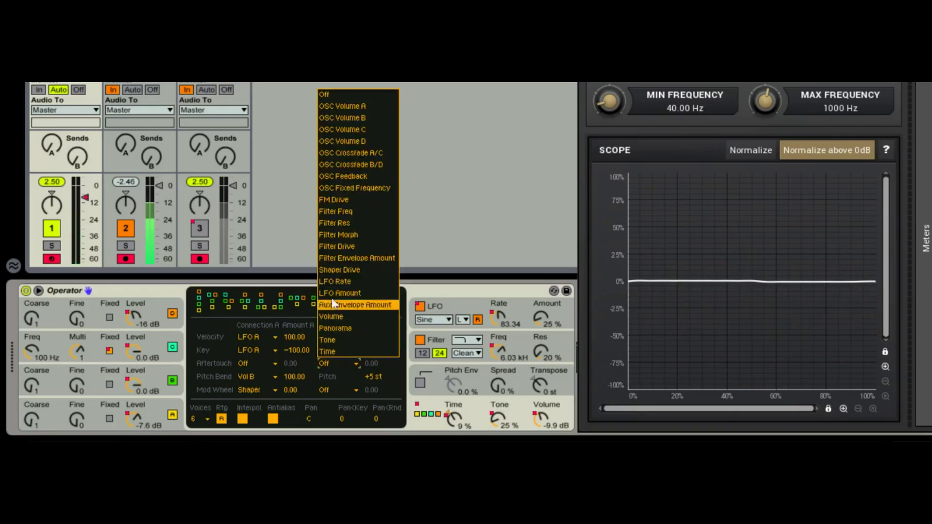
click(333, 327)
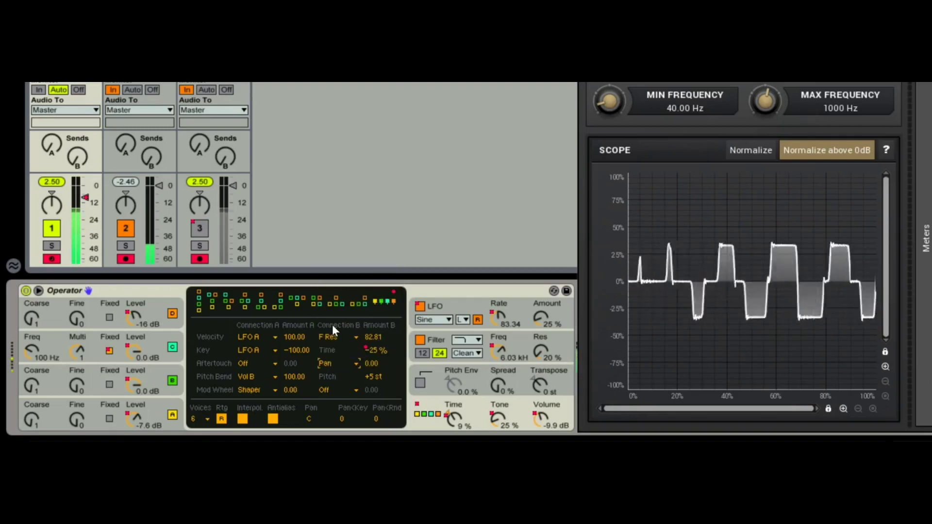
drag(369, 364, 369, 390)
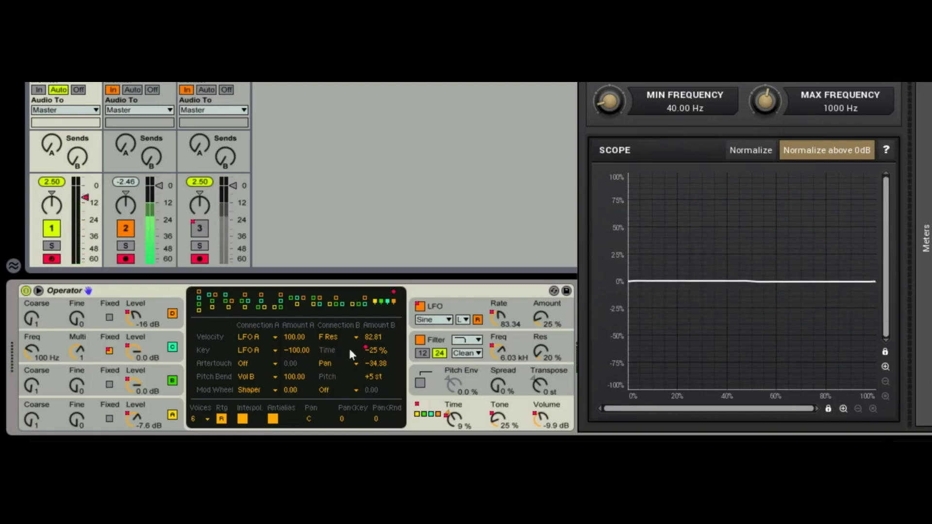
Try Key's Time amount at −4 % and −100 % with the global Time raised to 61 %.
click(383, 353)
drag(380, 350, 380, 321)
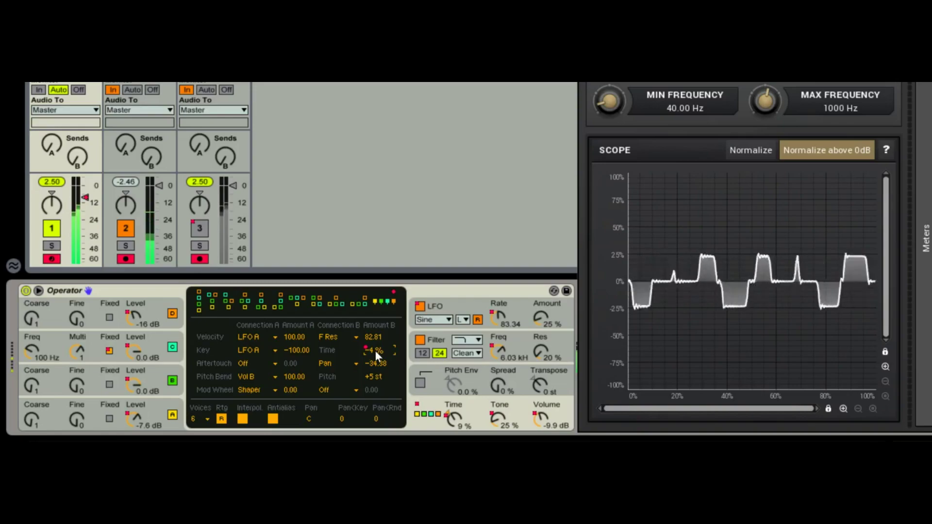
click(459, 418)
drag(452, 419, 452, 389)
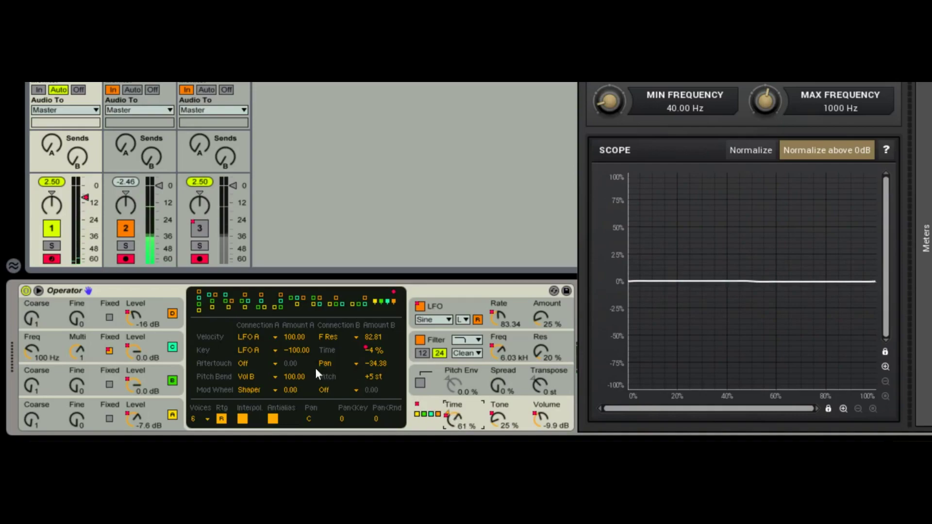
drag(375, 350, 375, 374)
Set the envelope loop mode of oscillators A and C to Beat.
click(153, 408)
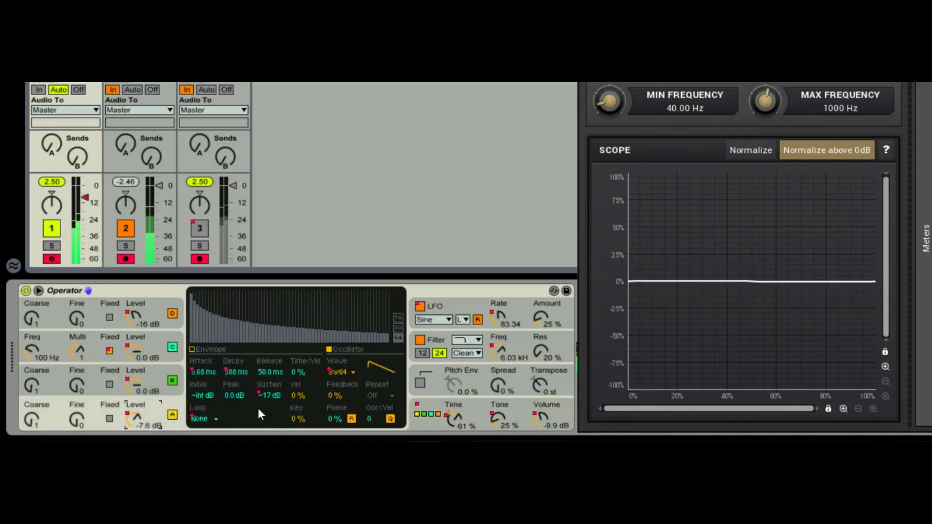
click(205, 420)
click(202, 387)
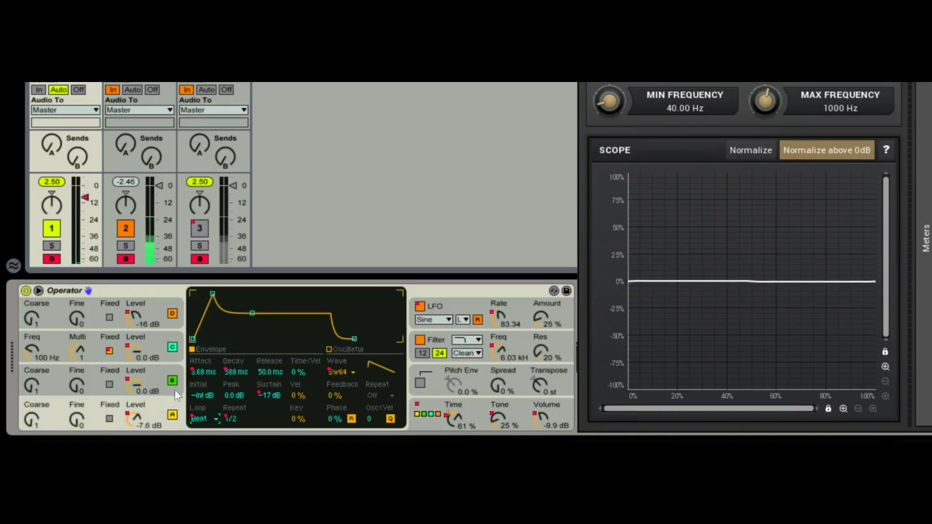
click(149, 361)
click(200, 419)
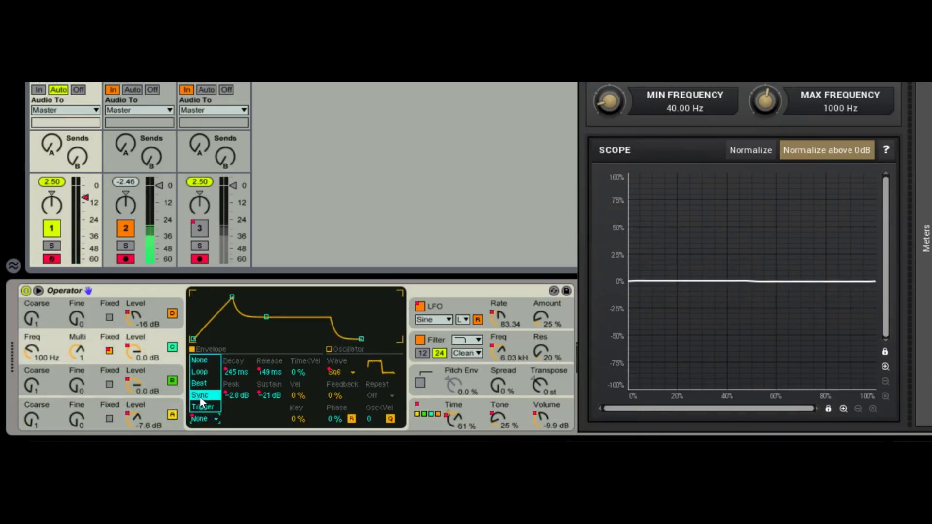
click(200, 384)
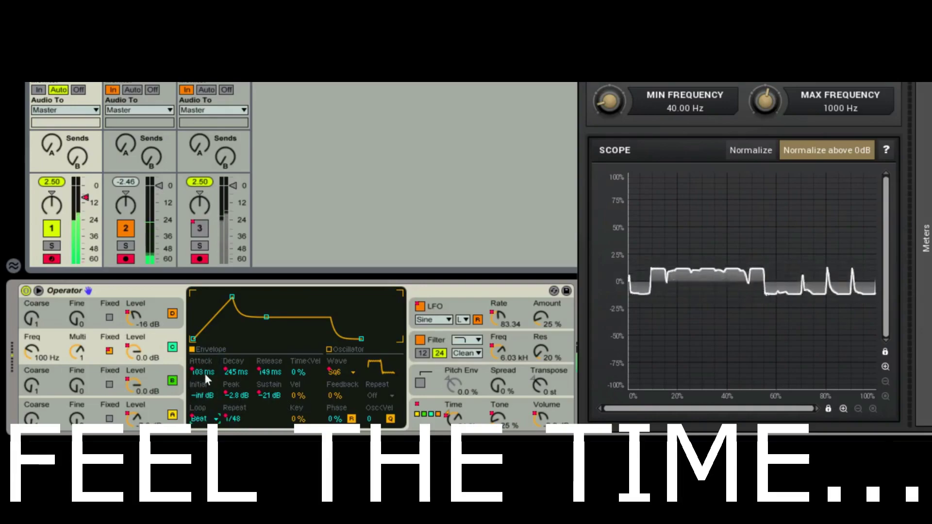
Try different Key Time amounts and global Time values, ending at −1 % and 69 %.
click(479, 404)
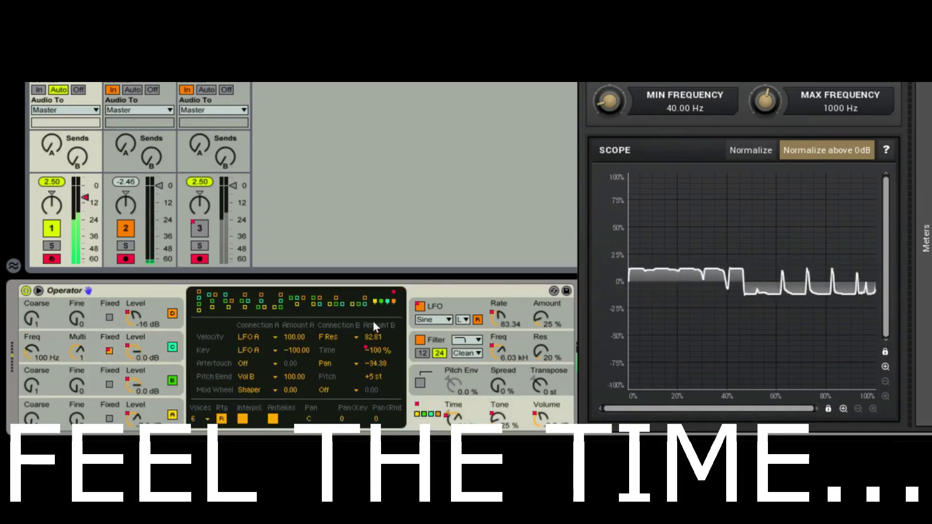
click(378, 351)
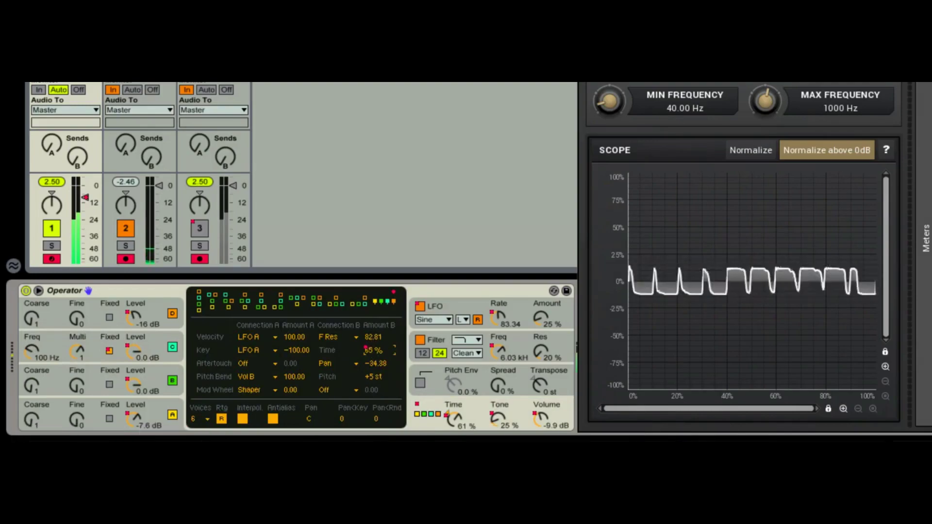
drag(464, 426, 454, 396)
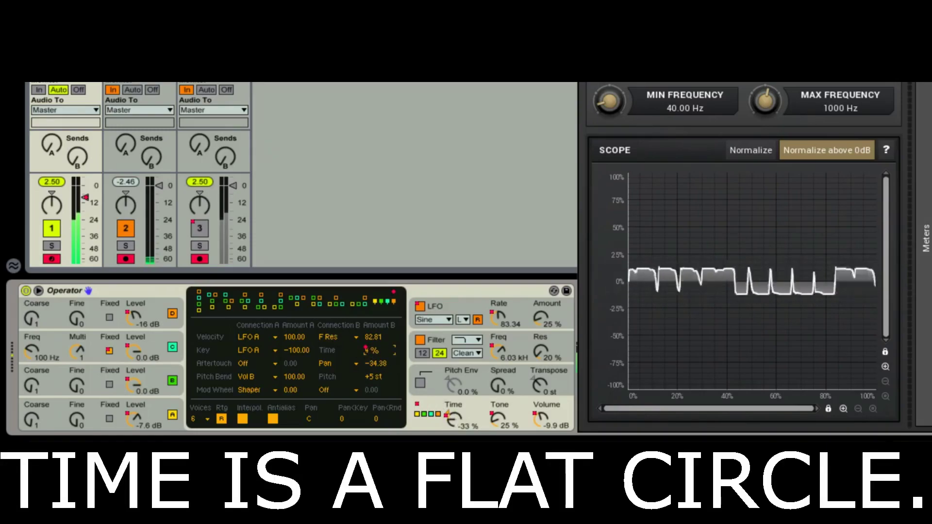
drag(370, 351, 370, 355)
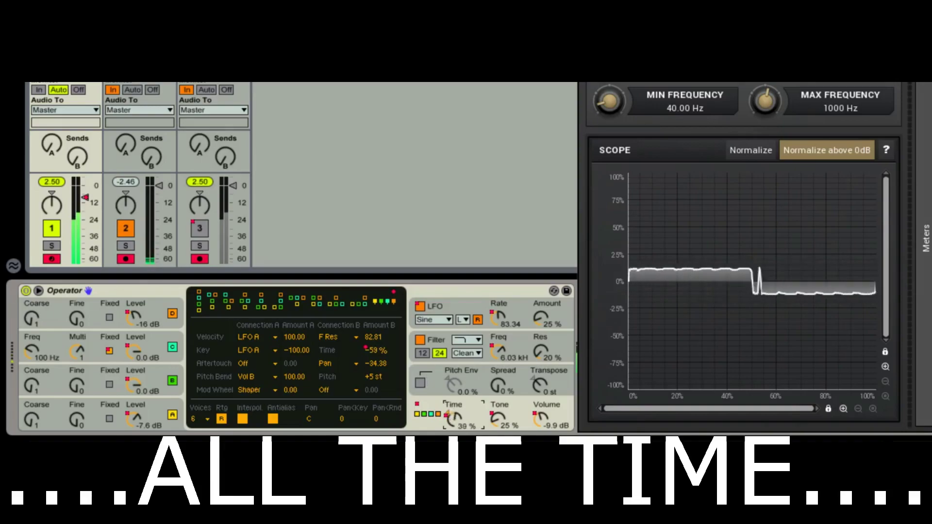
drag(369, 349, 369, 323)
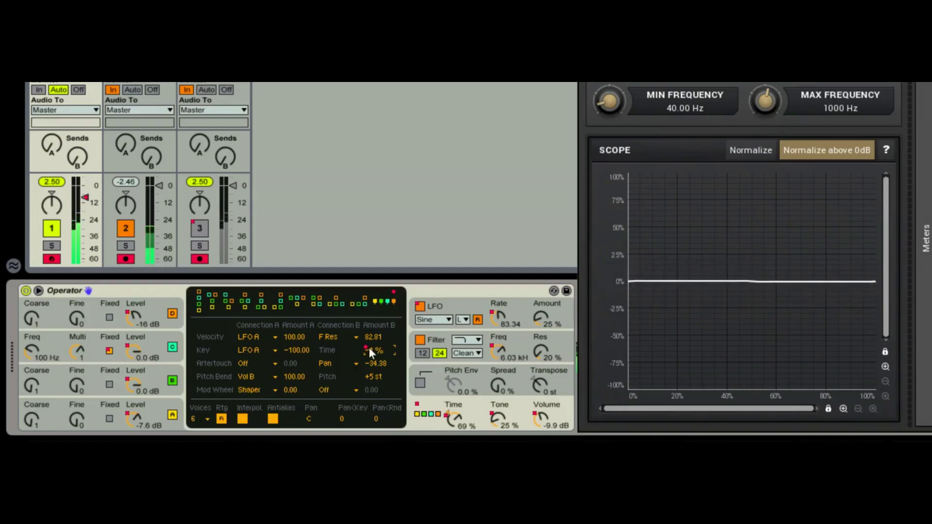
drag(458, 413, 461, 413)
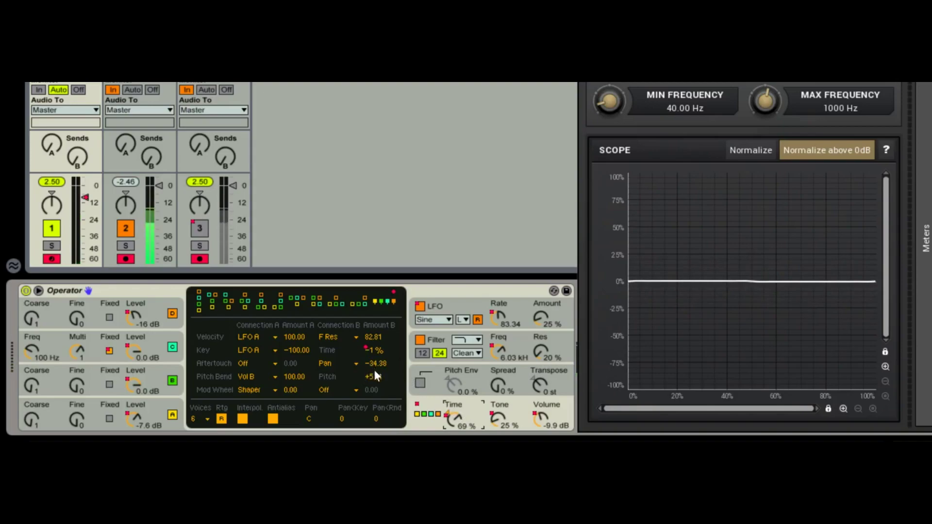
Set Aftertouch's Pan amount to −6.25 and Pitch Bend to 0 st, and route the mod wheel's second connection to Filter Morph at 56.25.
drag(374, 366, 372, 388)
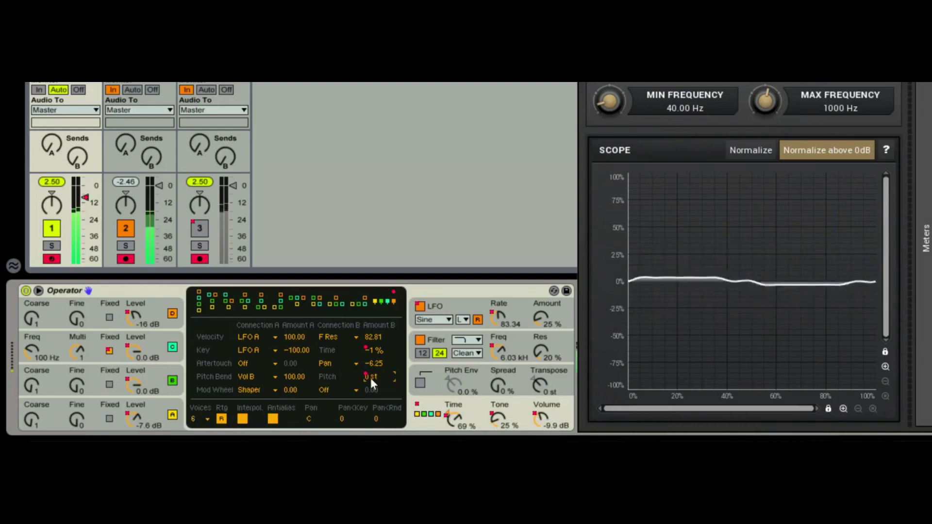
click(345, 386)
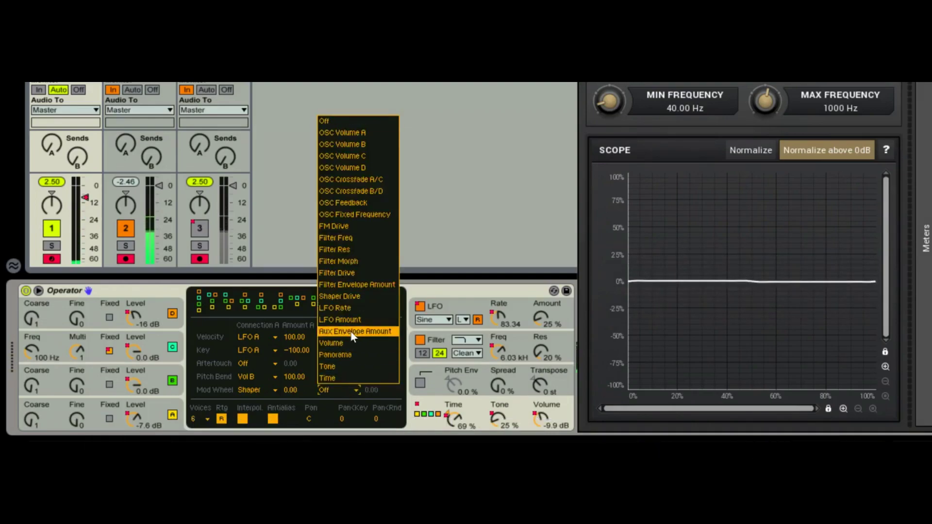
click(355, 270)
drag(370, 394, 370, 372)
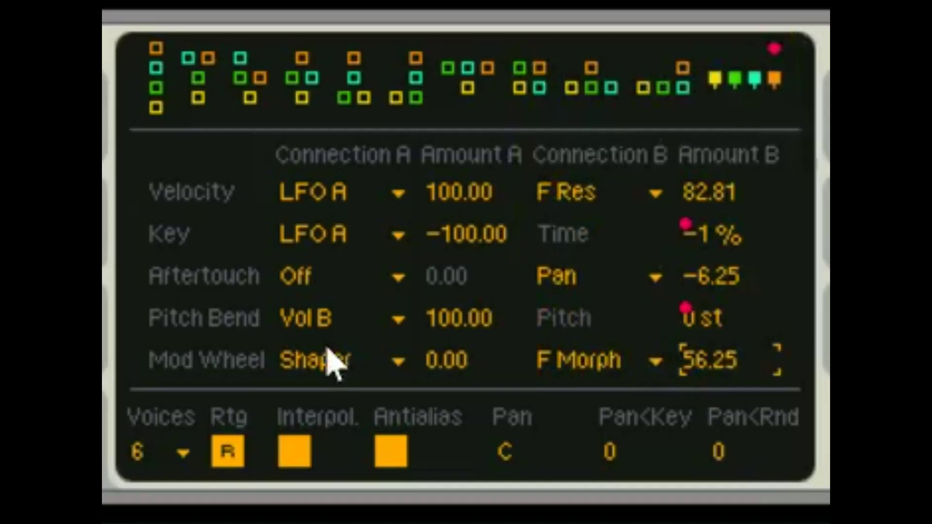
Set the number of voices to 20.
click(189, 446)
click(178, 421)
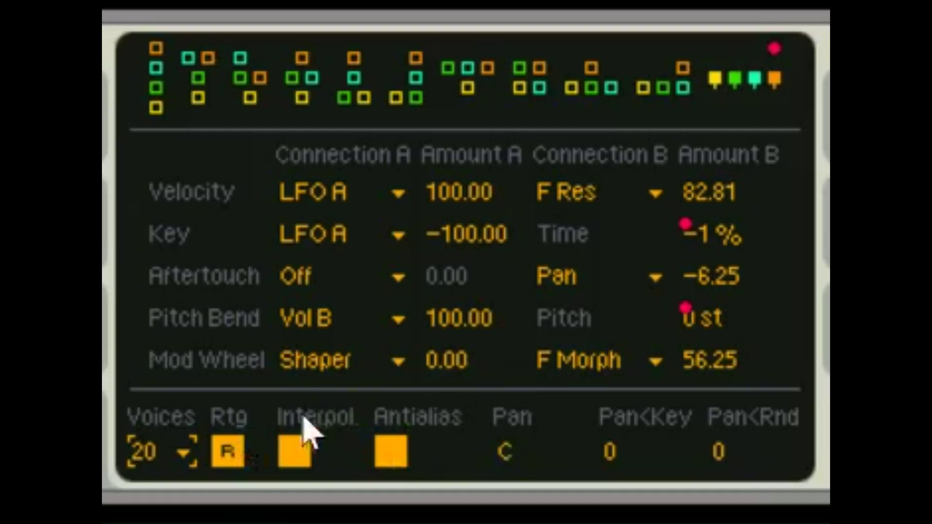
click(166, 466)
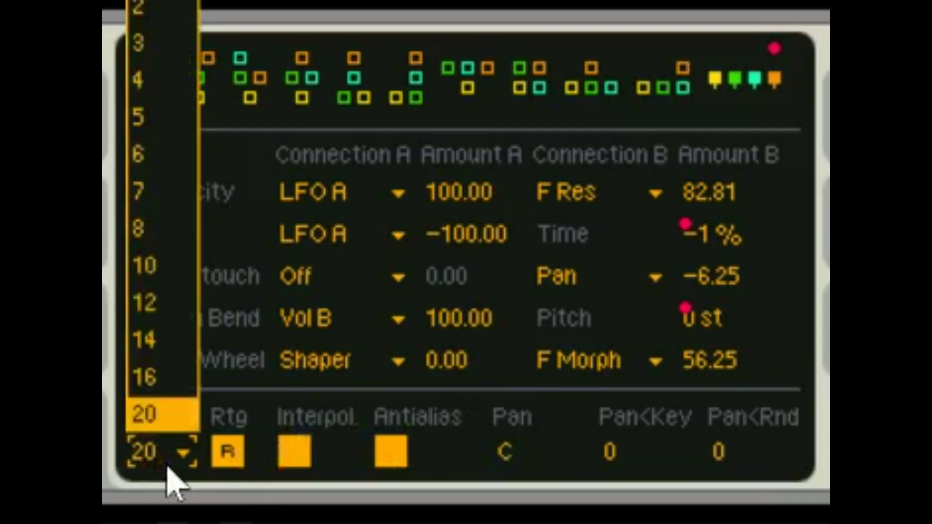
click(172, 462)
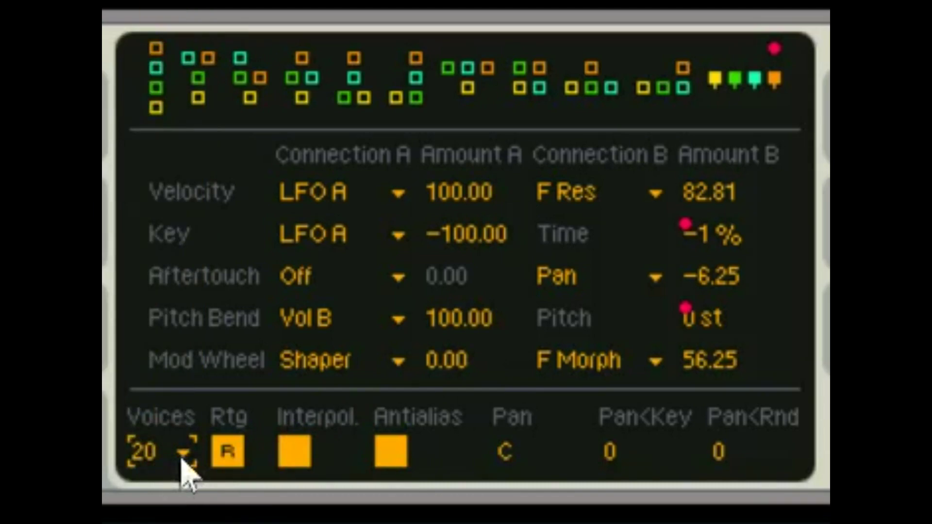
click(183, 457)
click(183, 457)
Switch envelope retrigger off and back on, and turn off interpolation.
click(229, 453)
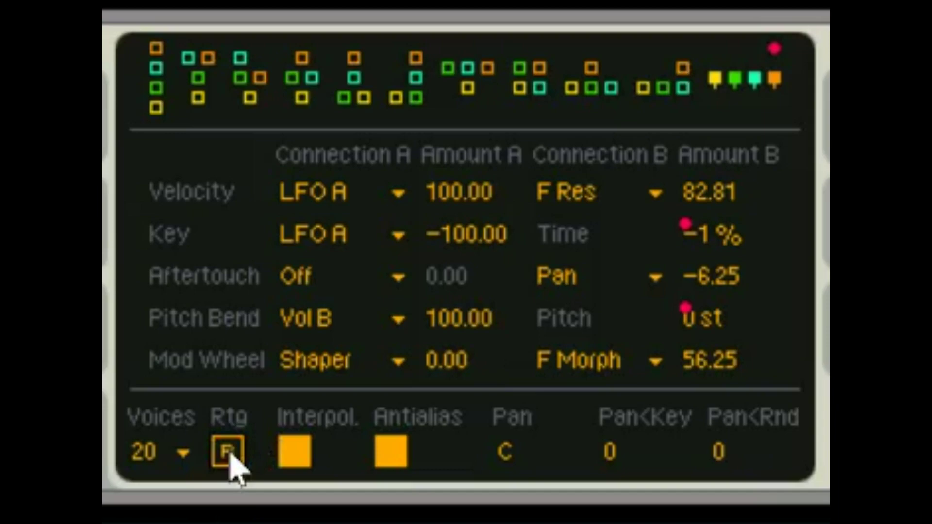
click(228, 452)
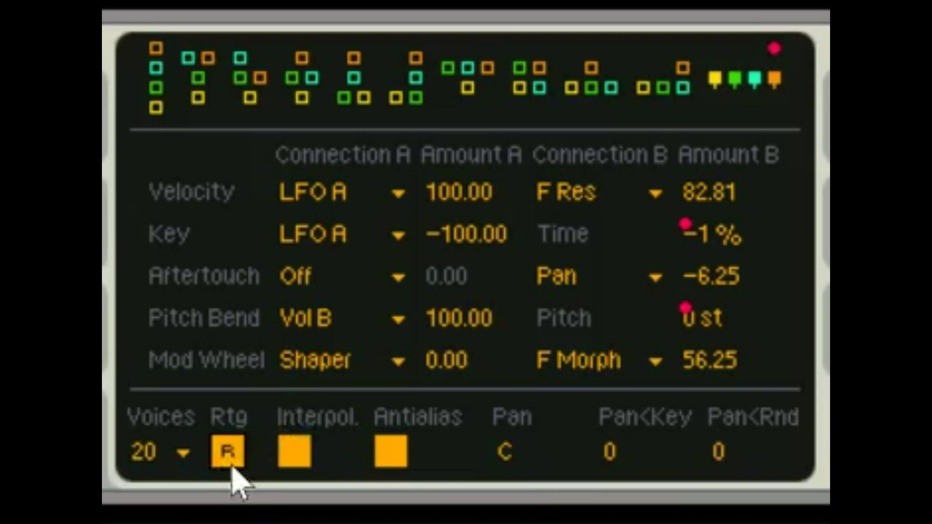
click(305, 453)
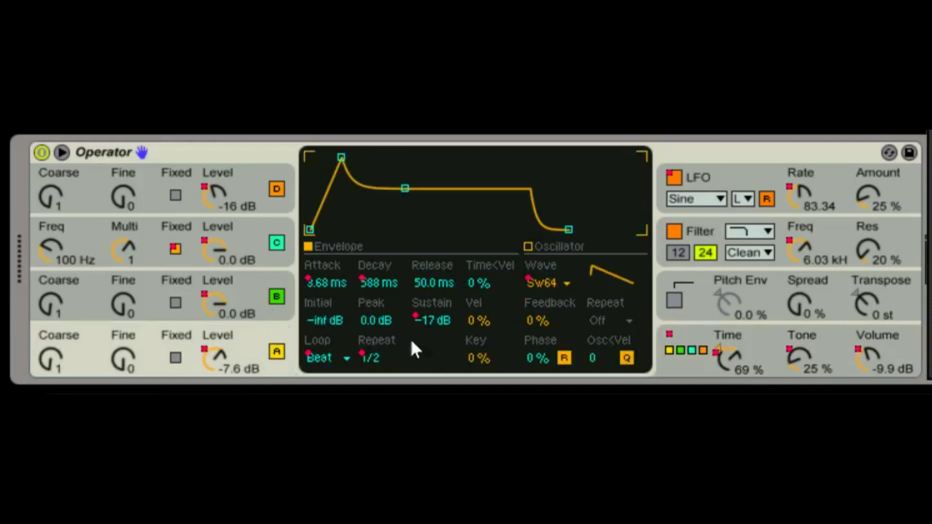
Set oscillator A's waveform to Noise White and turn interpolation back on in the global settings.
click(540, 282)
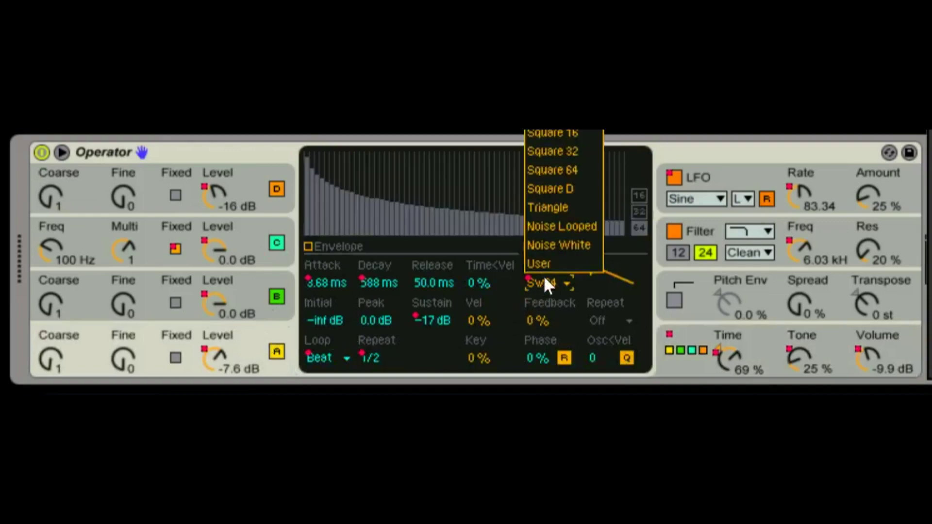
click(543, 241)
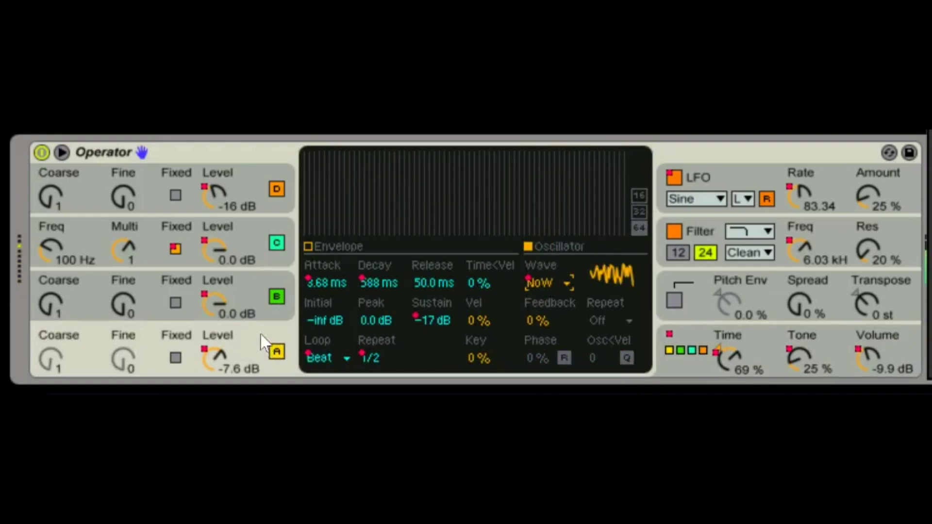
click(776, 332)
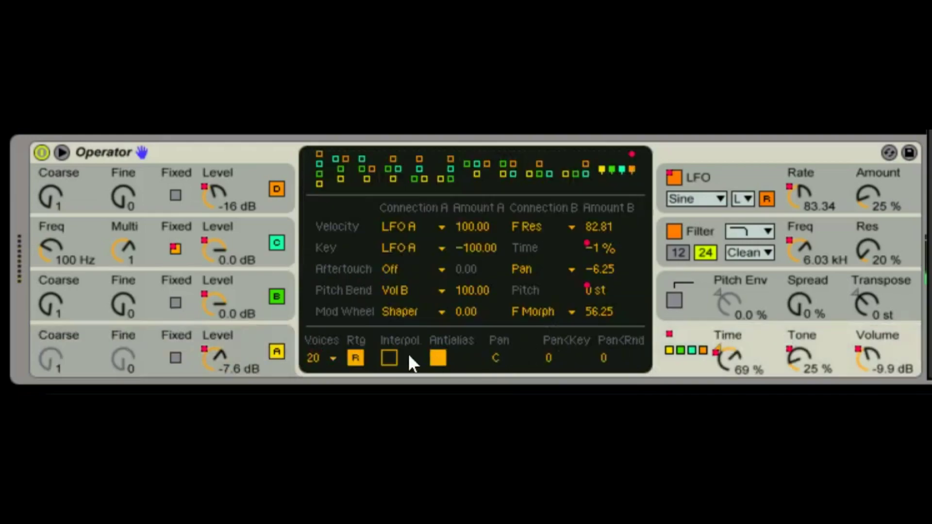
click(391, 358)
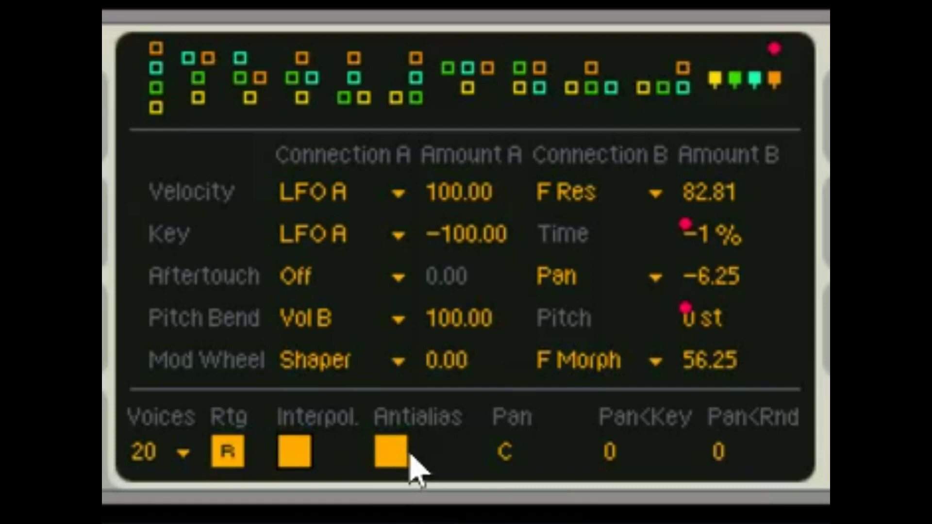
Toggle antialiasing off and back on repeatedly to compare the sound, leaving it enabled.
click(388, 454)
click(395, 456)
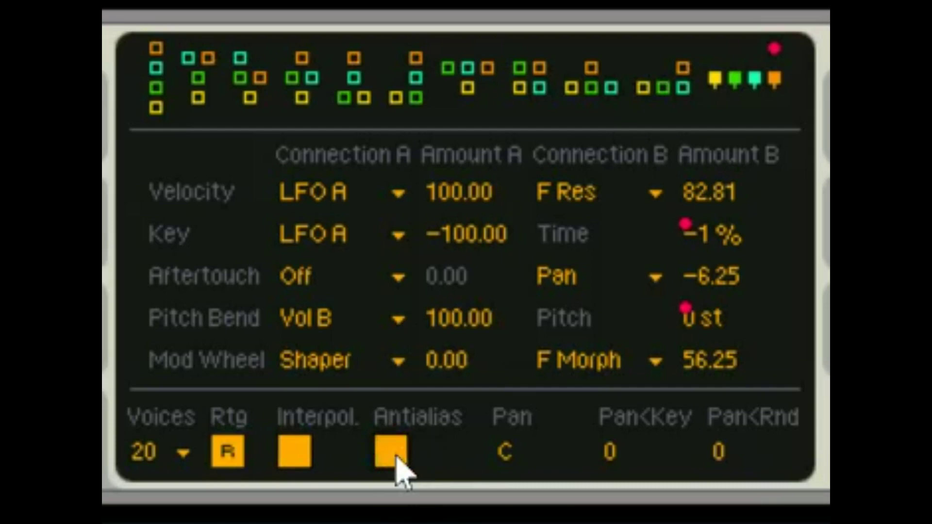
click(396, 464)
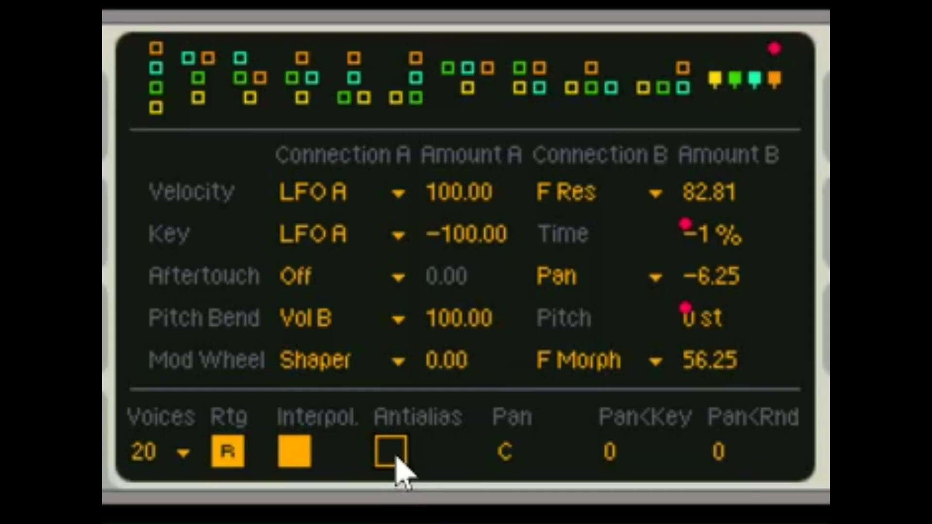
click(396, 460)
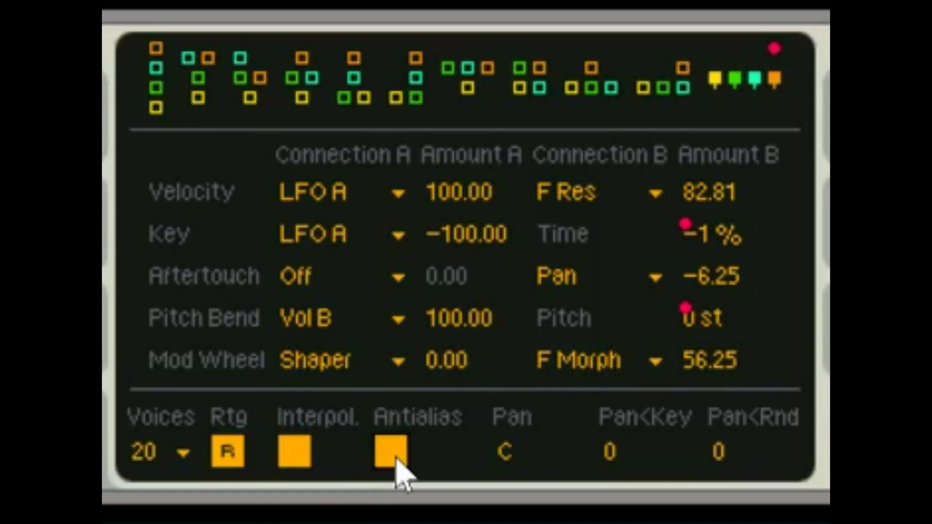
Turn off both interpolation and antialiasing for comparison, and switch both back on.
click(291, 460)
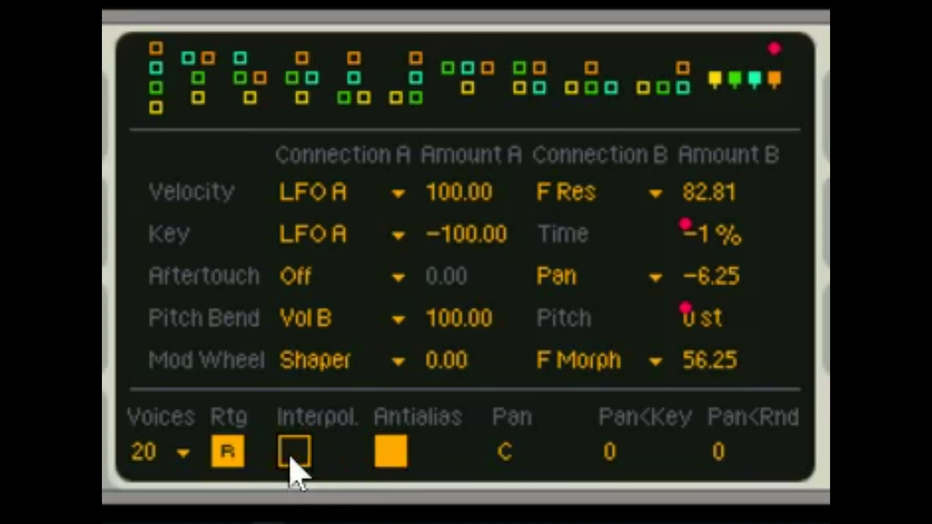
click(399, 456)
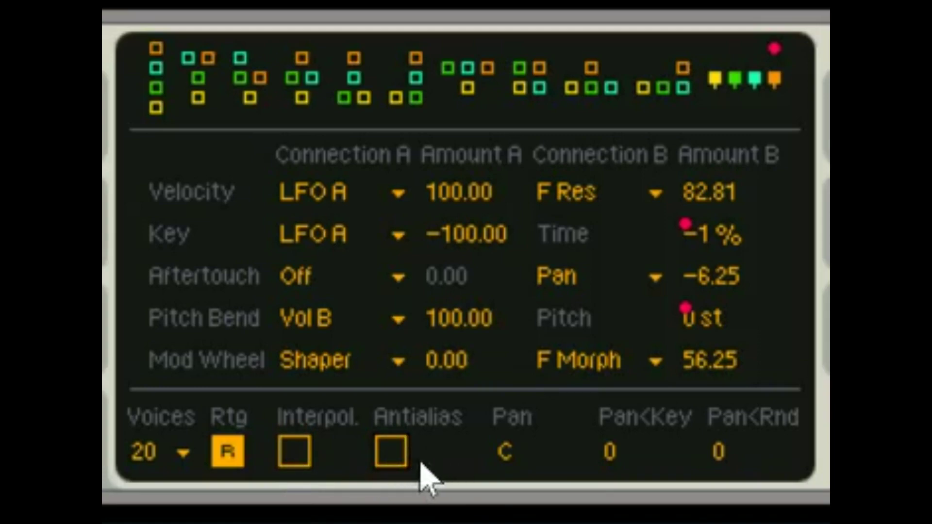
click(395, 459)
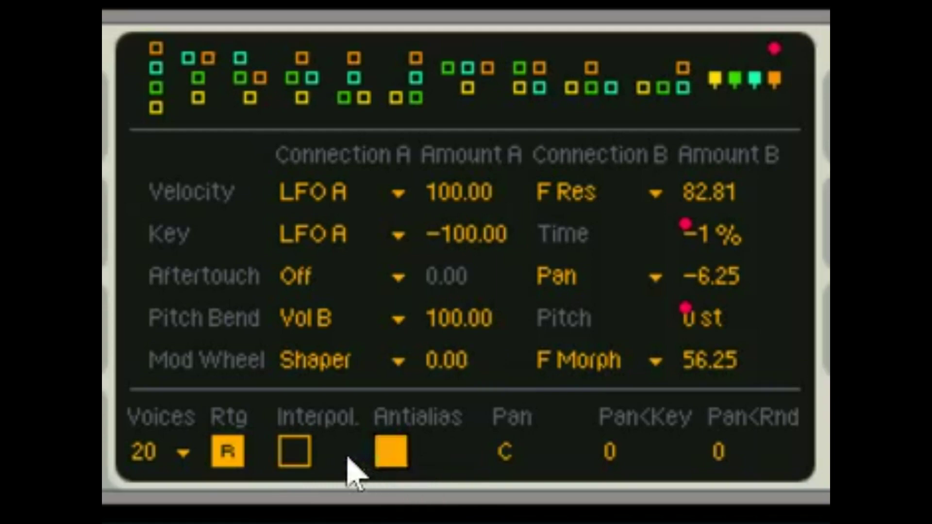
click(288, 451)
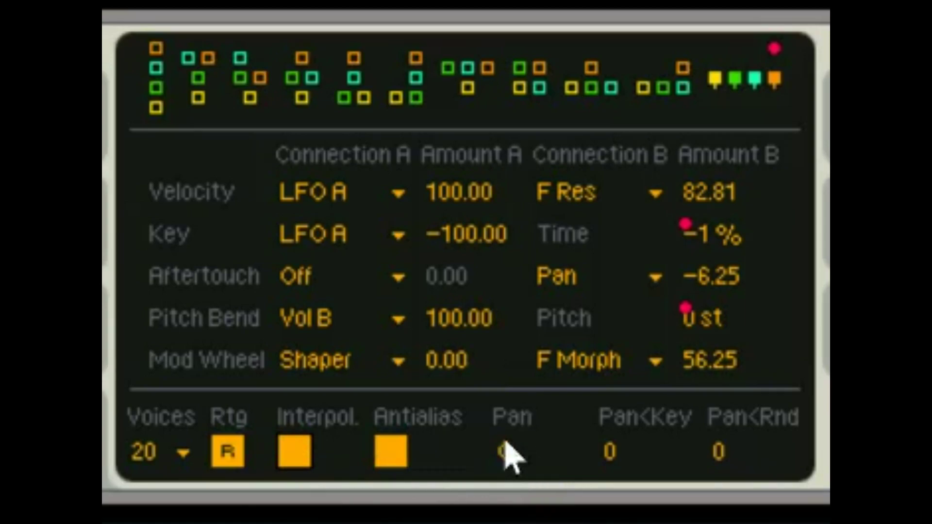
Set Aftertouch's Pan amount to 0 and adjust the global pan, returning it to center.
double_click(685, 288)
text(0)
key(Return)
mouse_move(527, 459)
mouse_down()
mouse_move(527, 443)
mouse_move(527, 473)
mouse_move(526, 440)
mouse_move(527, 476)
mouse_move(527, 442)
mouse_move(501, 464)
mouse_move(502, 480)
mouse_move(502, 465)
mouse_up()
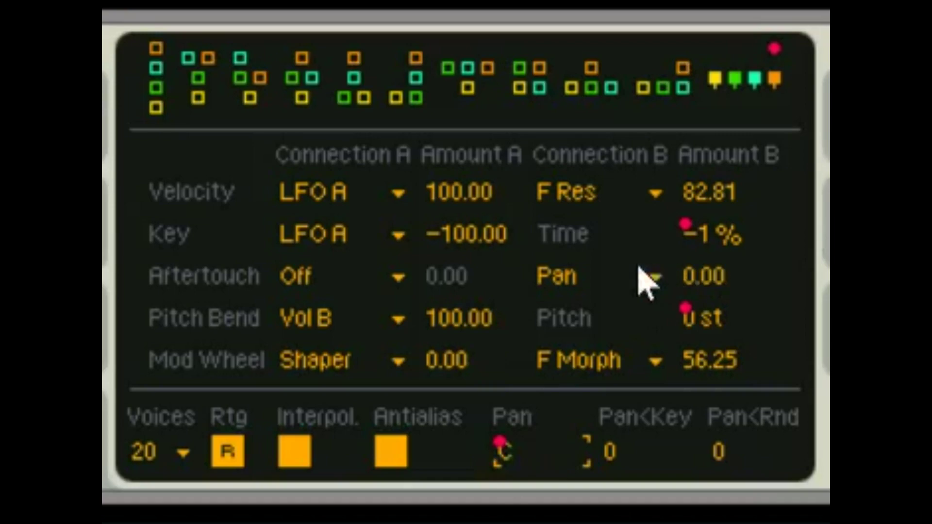
Set Aftertouch's second amount to 34.38 and change its destination to Filter Drive.
mouse_move(699, 286)
mouse_down()
mouse_move(700, 262)
mouse_move(699, 286)
mouse_up()
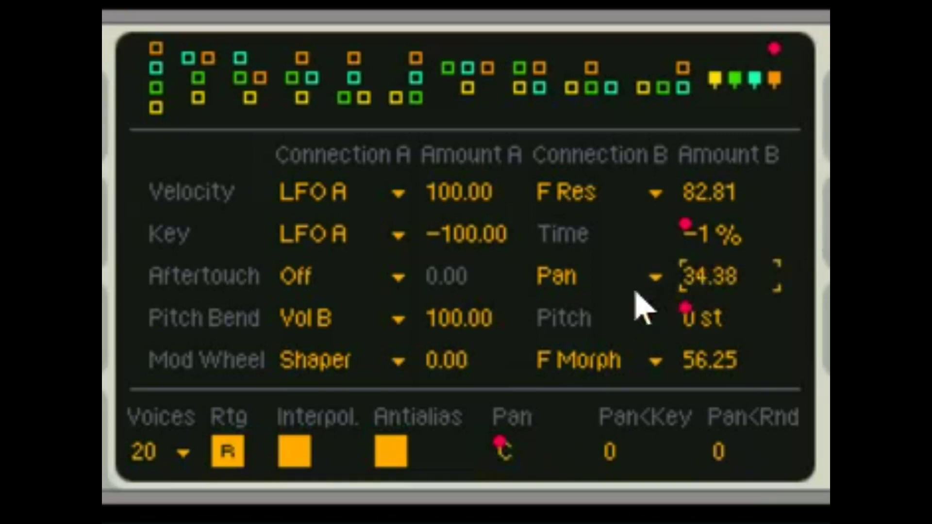
click(611, 285)
click(612, 1)
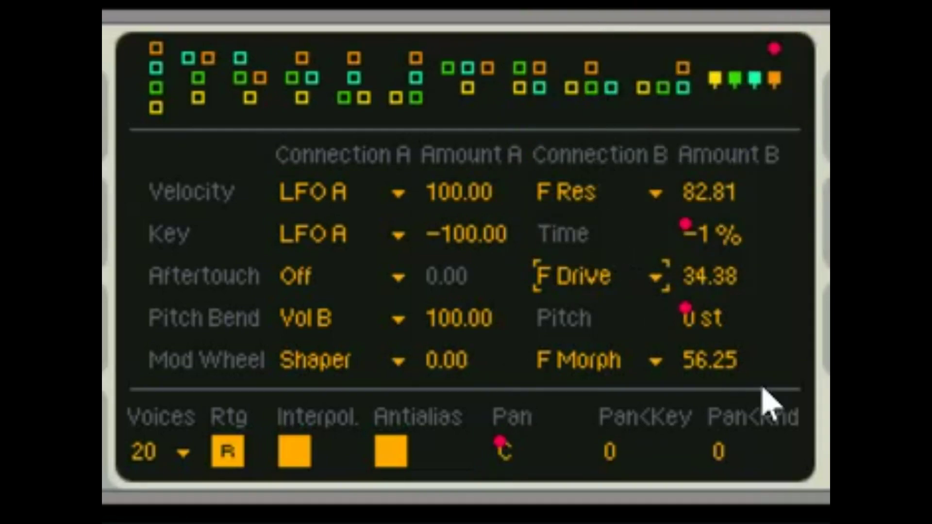
Raise the key-to-pan modulation to 32 and up to 100, and return it to 0.
drag(630, 433, 630, 404)
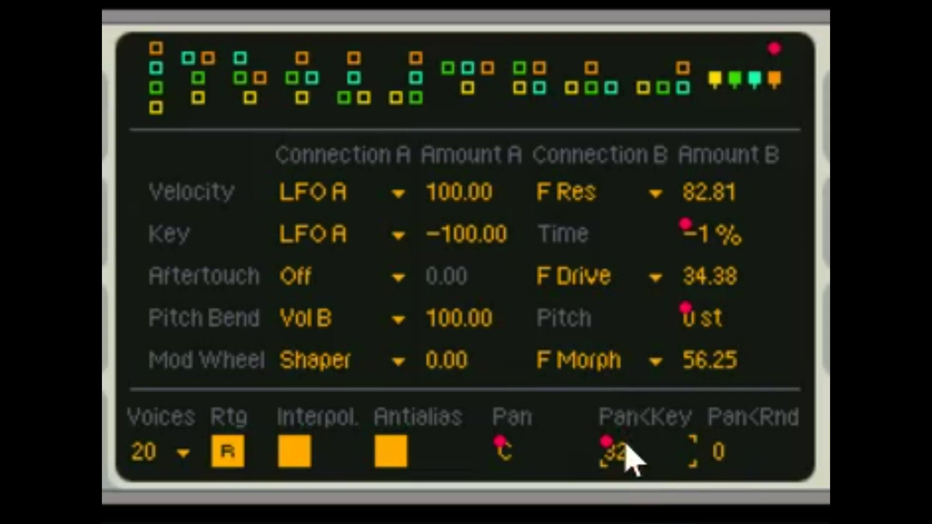
mouse_move(628, 446)
mouse_down()
mouse_move(647, 440)
mouse_move(614, 455)
mouse_up()
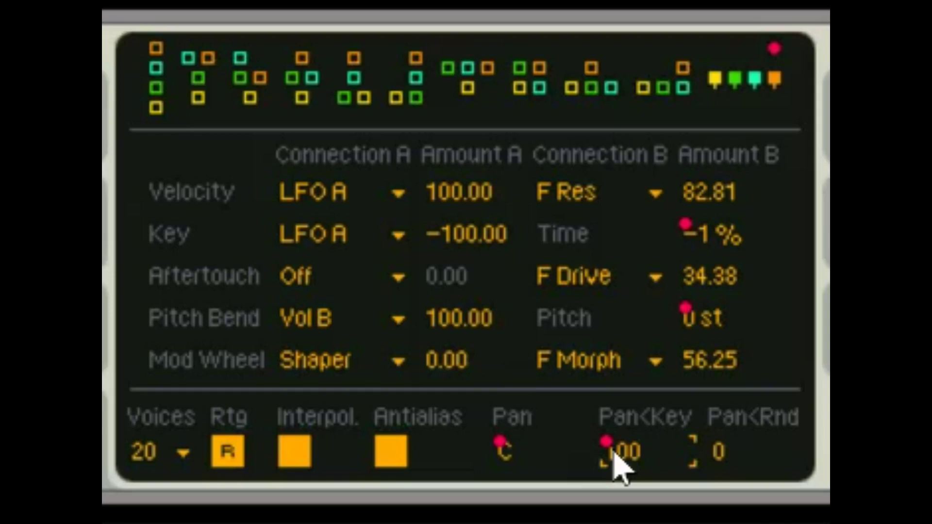
mouse_move(619, 469)
mouse_down()
mouse_move(619, 483)
mouse_move(616, 464)
mouse_up()
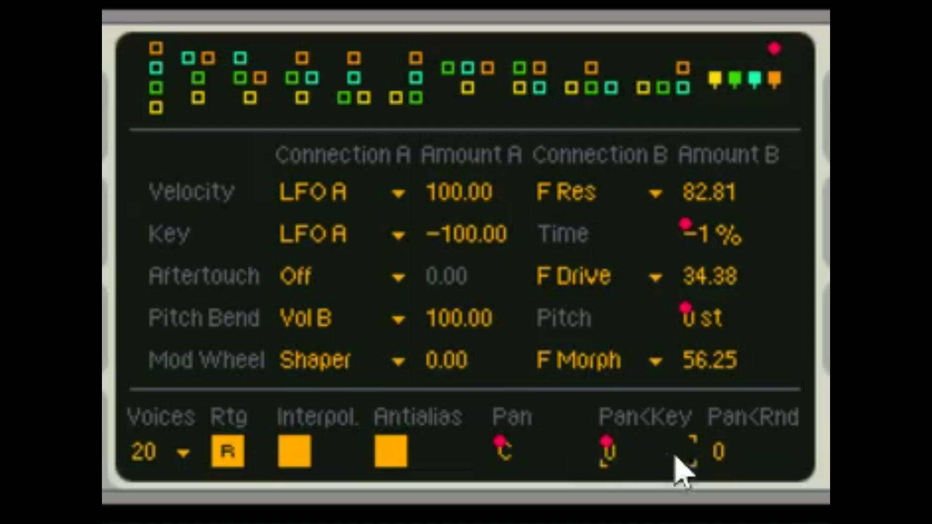
Raise the random pan amount to 43 and up to 72, return it to 0, and select the Operator device.
click(745, 475)
drag(745, 474, 748, 463)
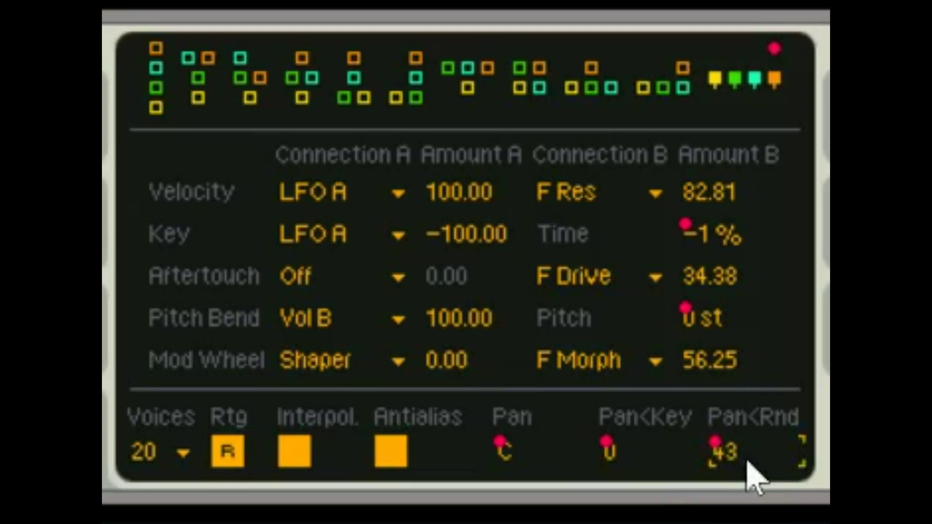
mouse_move(748, 462)
mouse_down()
mouse_move(747, 455)
mouse_move(748, 462)
mouse_up()
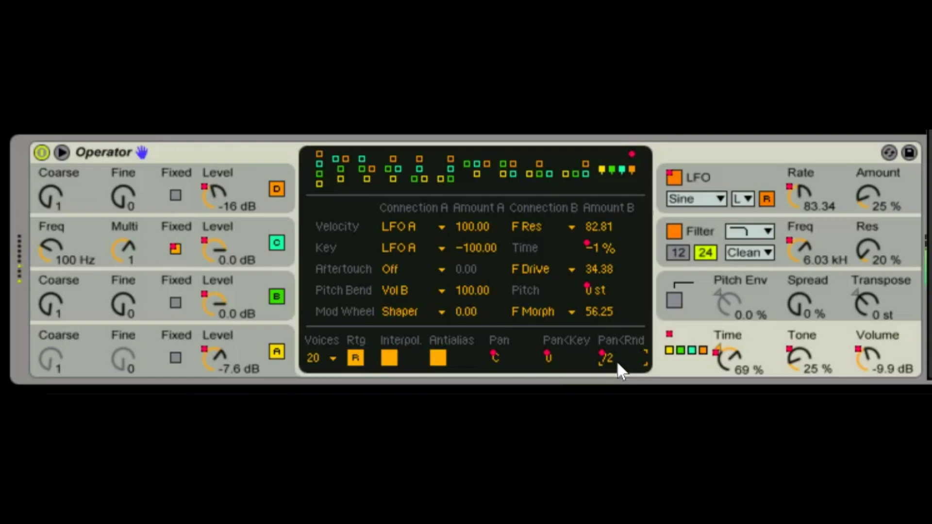
drag(616, 360, 618, 408)
click(800, 155)
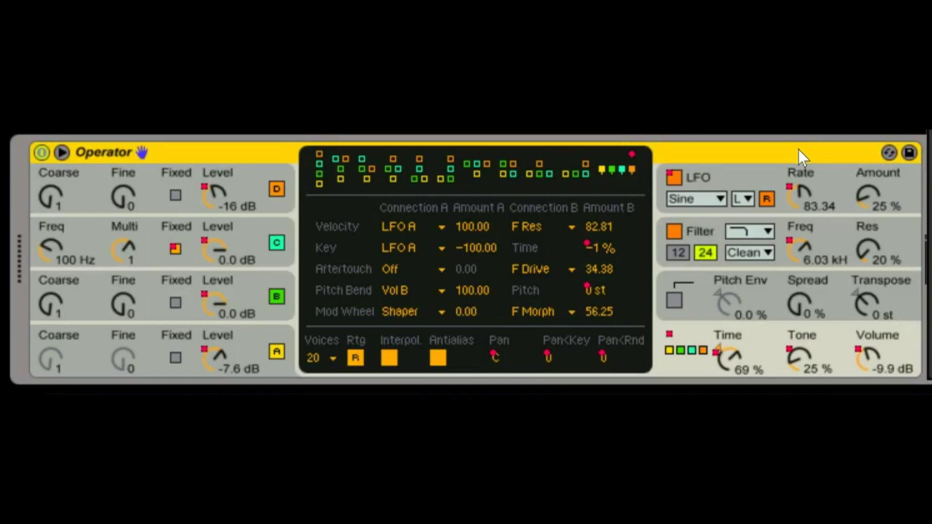